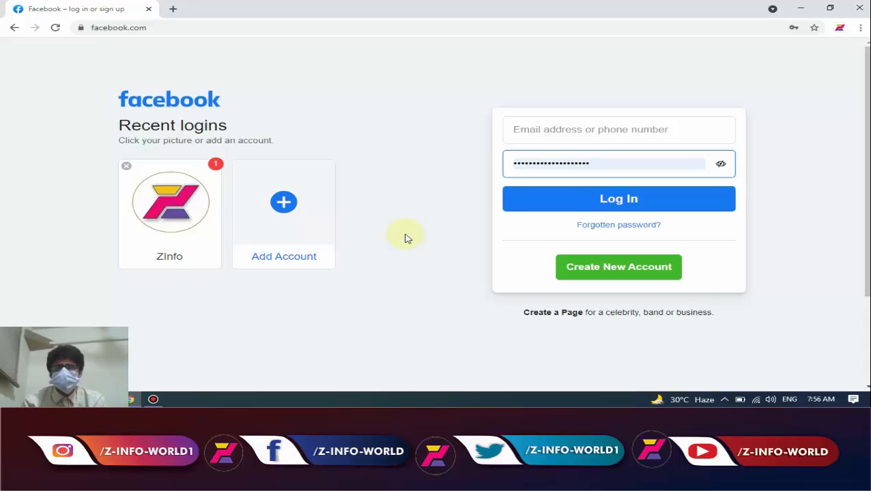
Log in to the saved ZInfo account with its account password and reload the blank page to load the home feed
click(172, 222)
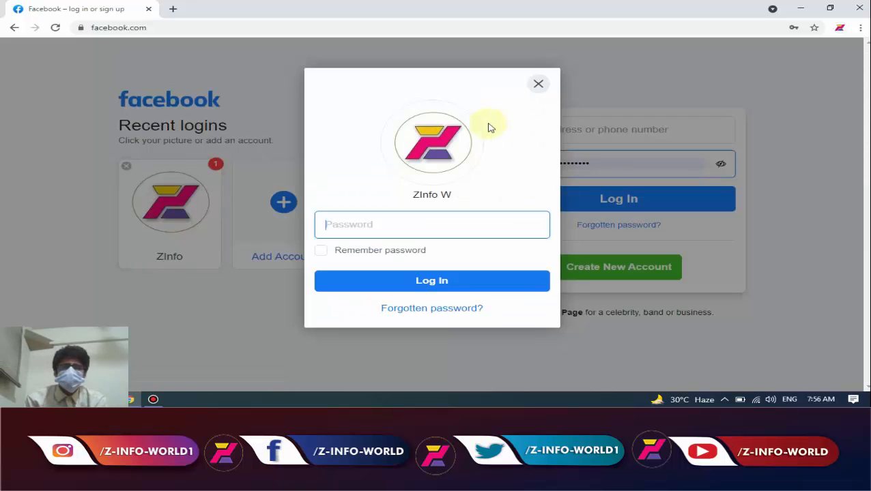
click(427, 230)
click(407, 266)
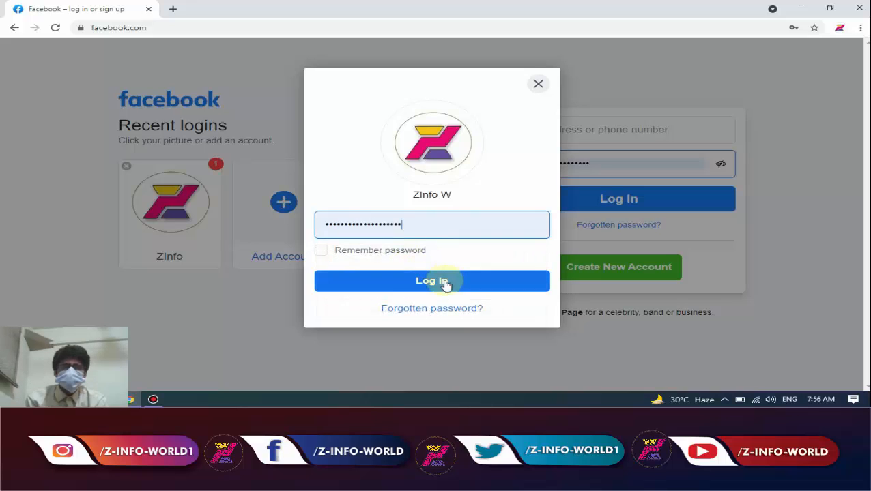
click(443, 282)
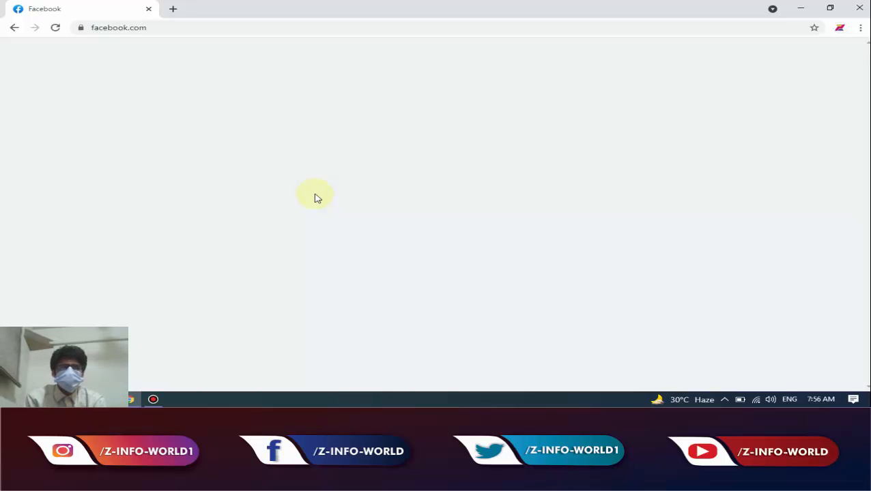
click(55, 28)
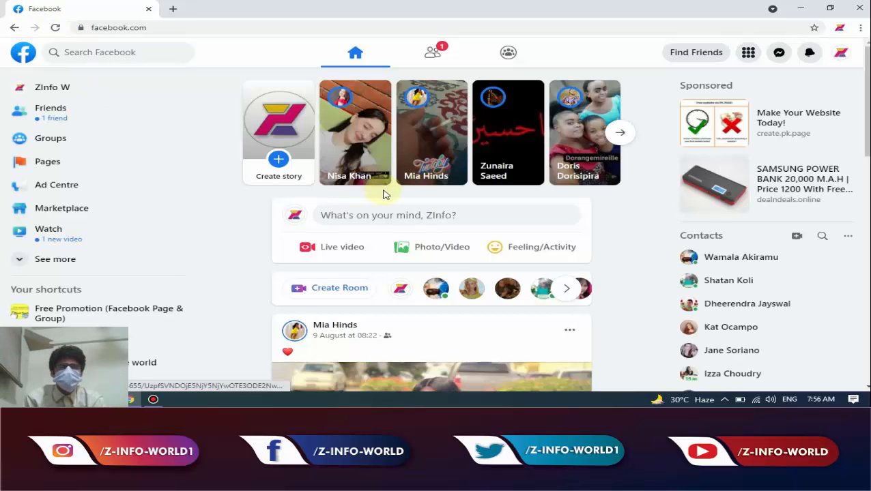
Go to the account's Pages section and start creating a new page
scroll(253, 269, down, 10)
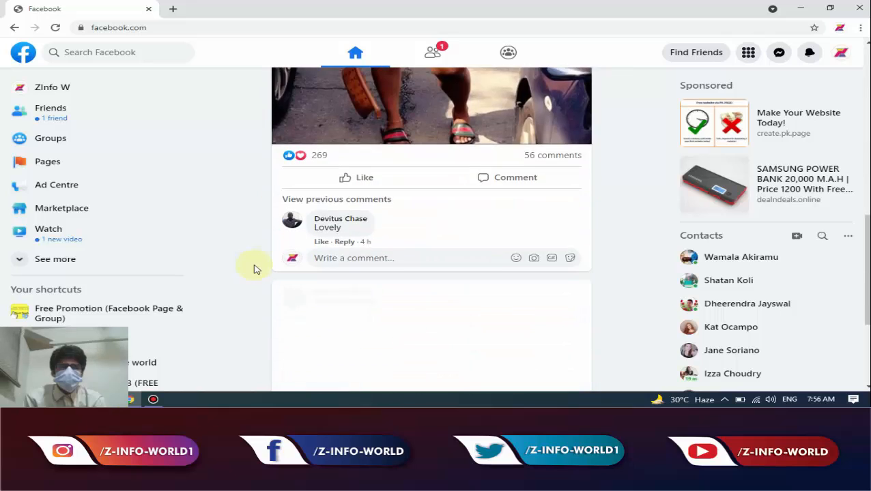
scroll(253, 268, down, 3)
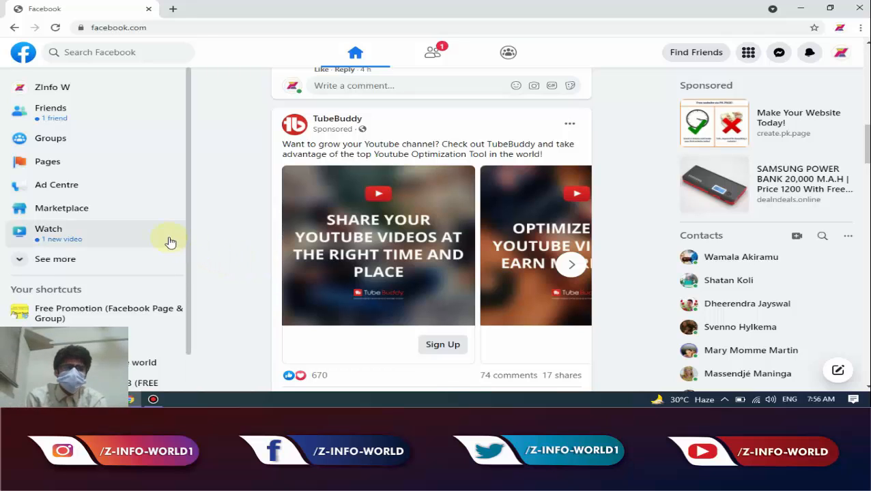
click(57, 171)
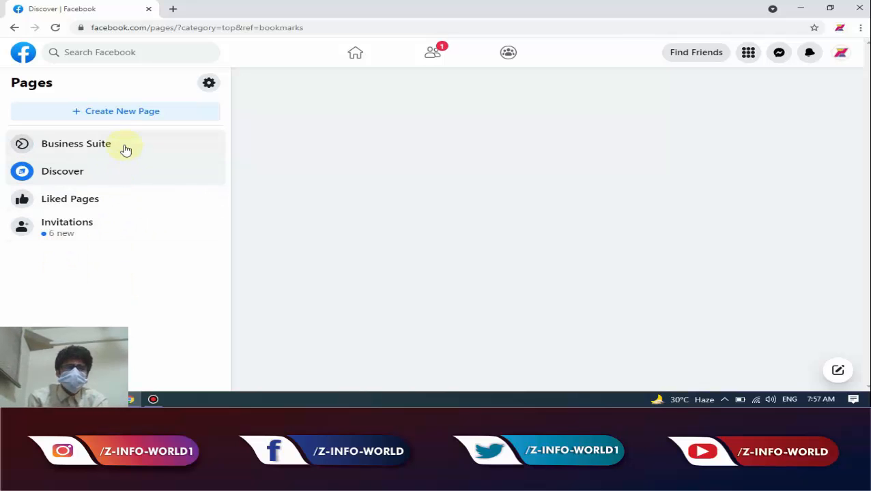
click(134, 118)
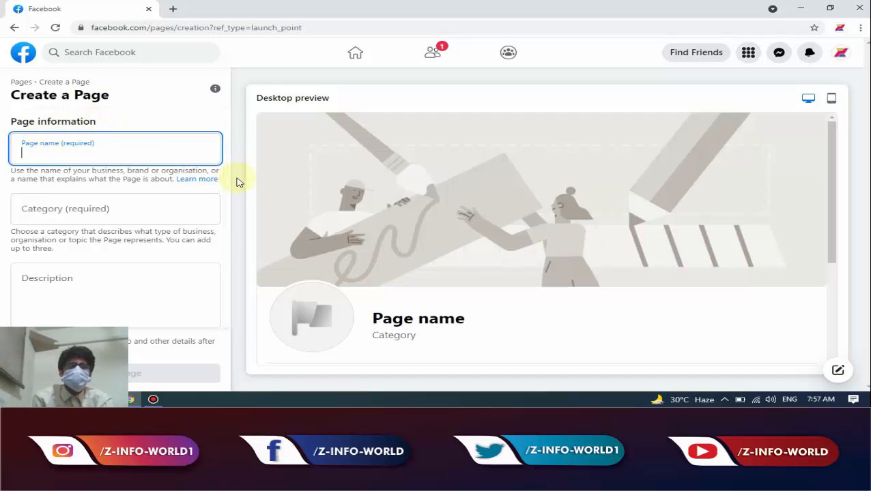
click(156, 157)
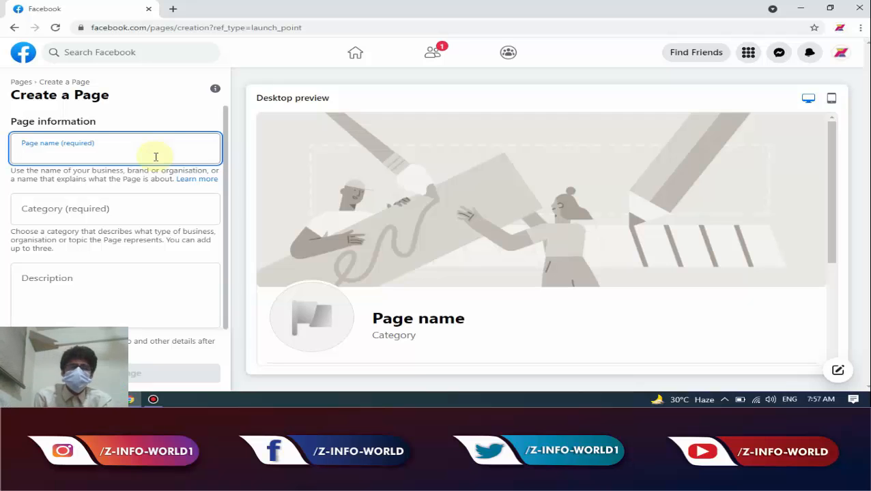
text(xvdzvszd)
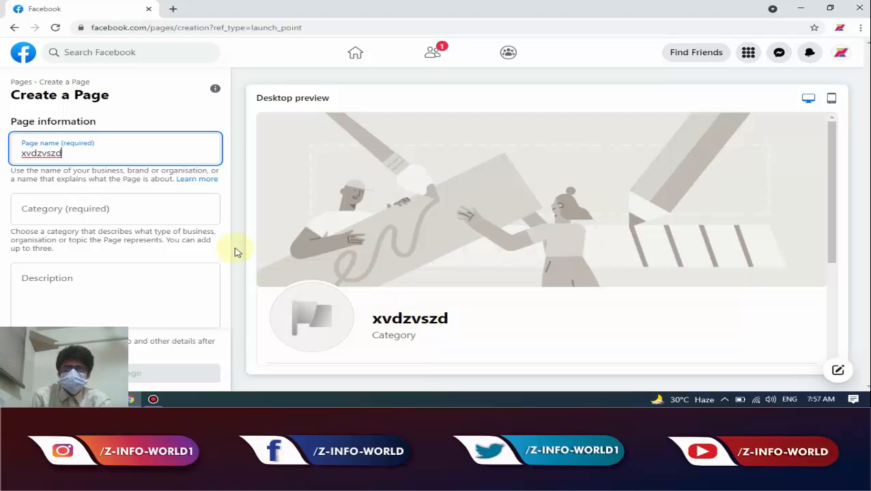
key(BackSpace)
key(BackSpace)
key(BackSpace)
key(BackSpace)
key(BackSpace)
key(BackSpace)
key(BackSpace)
key(BackSpace)
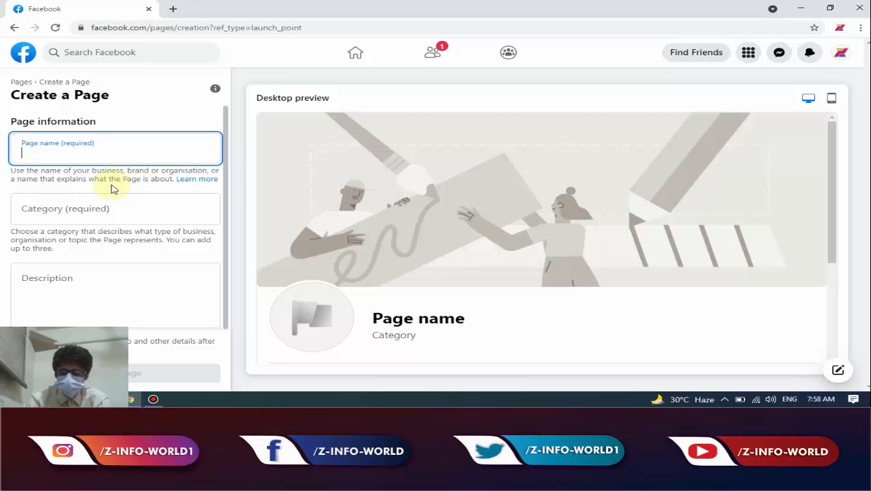
Enter Z-INFO-WORLD as the name of the new page
text(Z-)
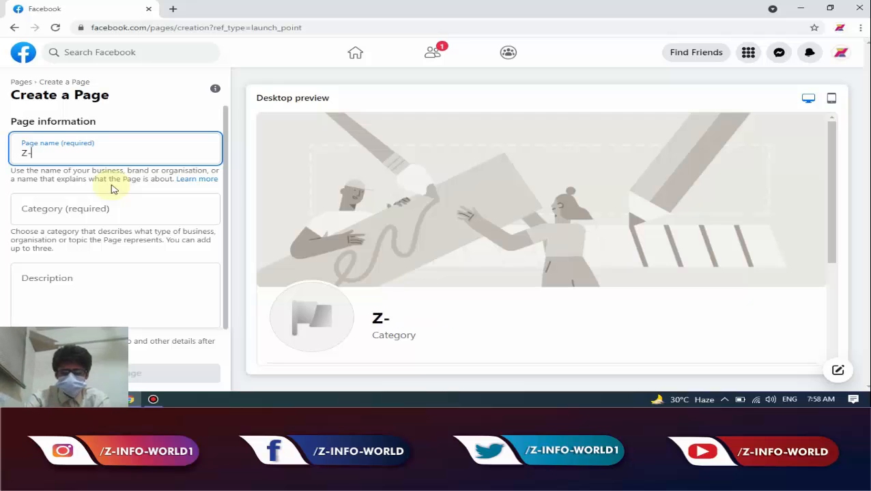
text(INFO)
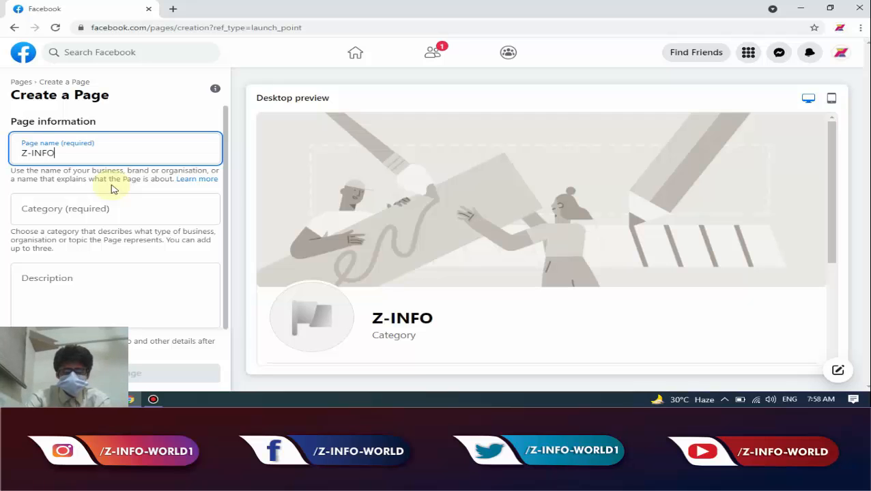
text(-WO)
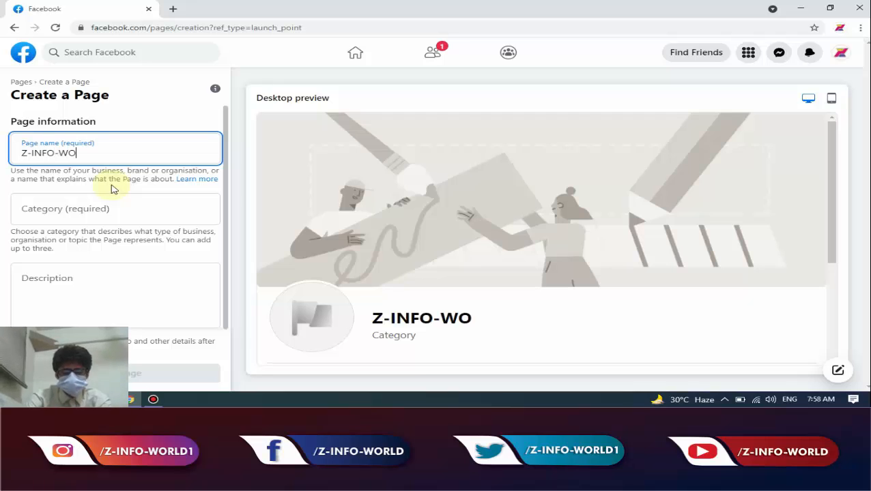
text(RL)
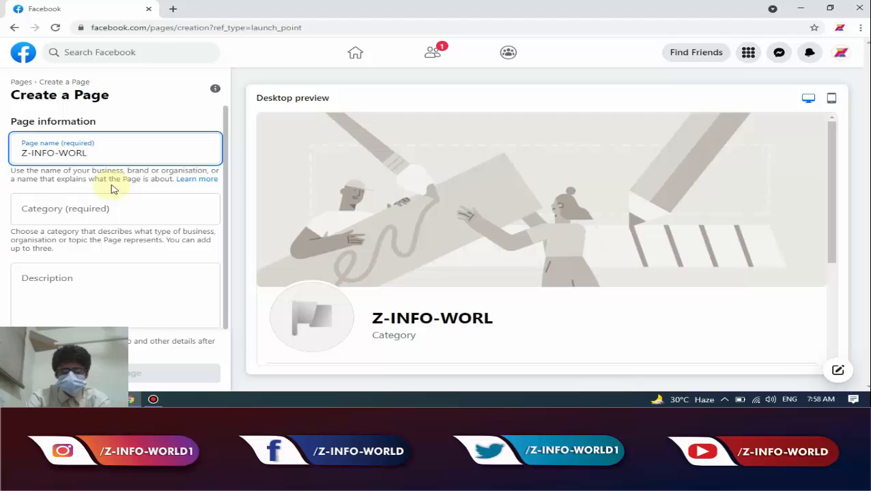
text(D)
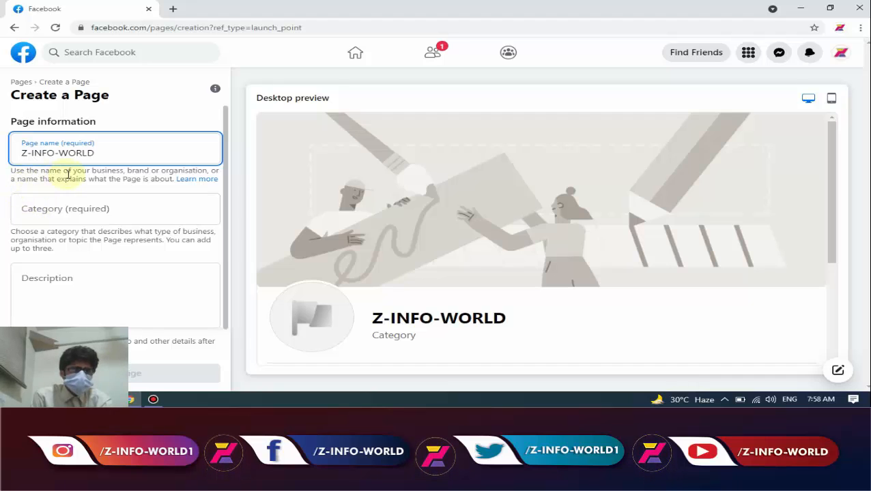
click(55, 206)
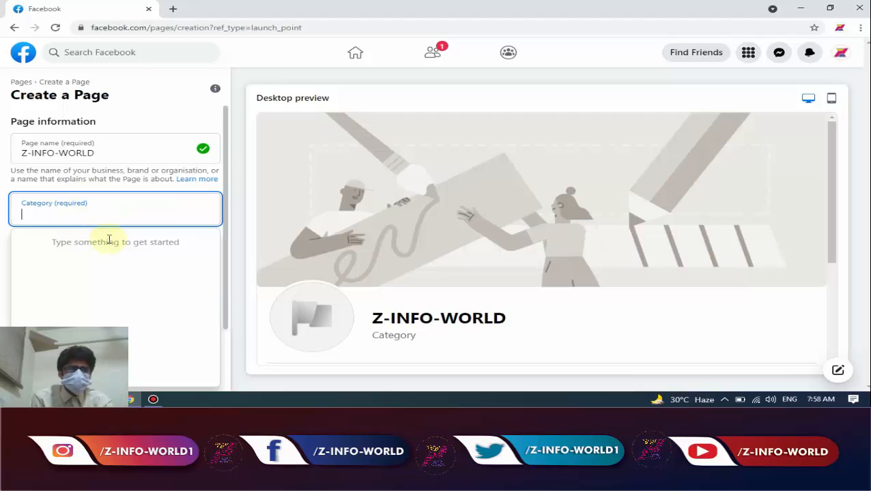
click(121, 279)
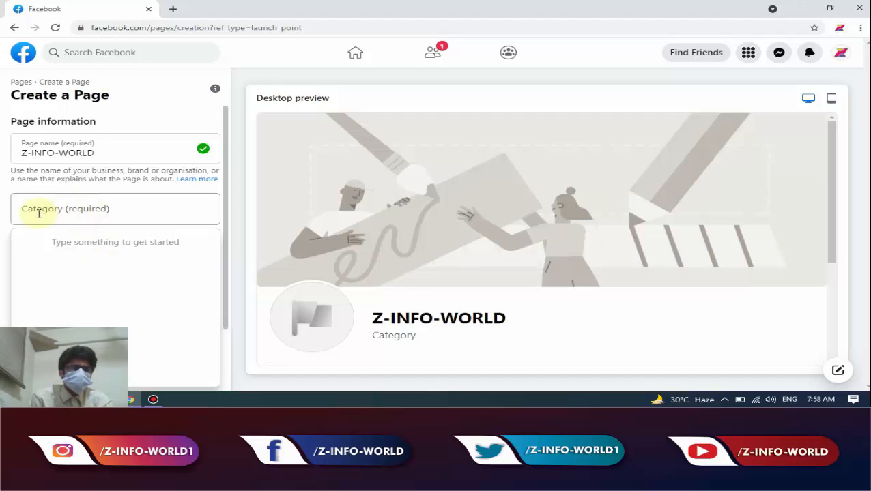
click(75, 209)
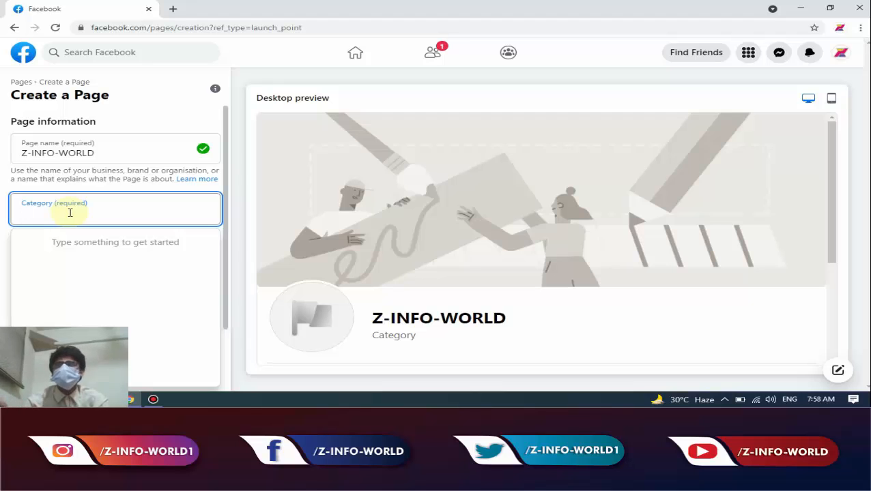
text(DE)
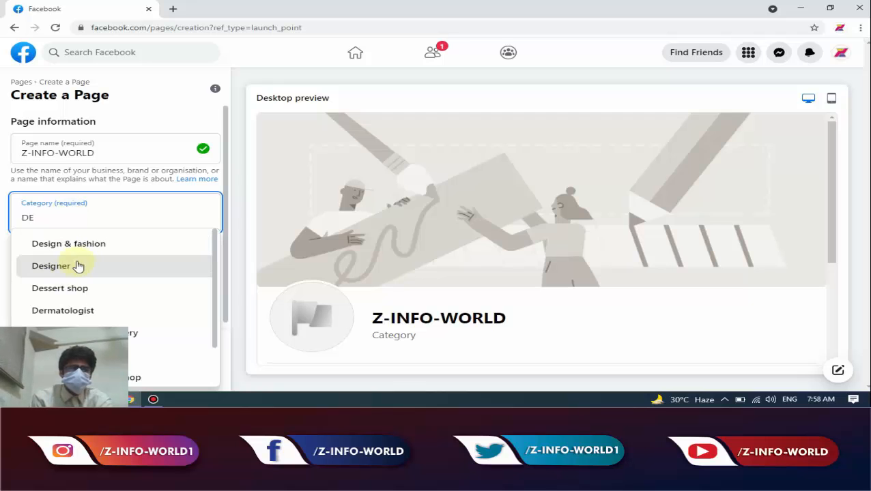
key(BackSpace)
key(BackSpace)
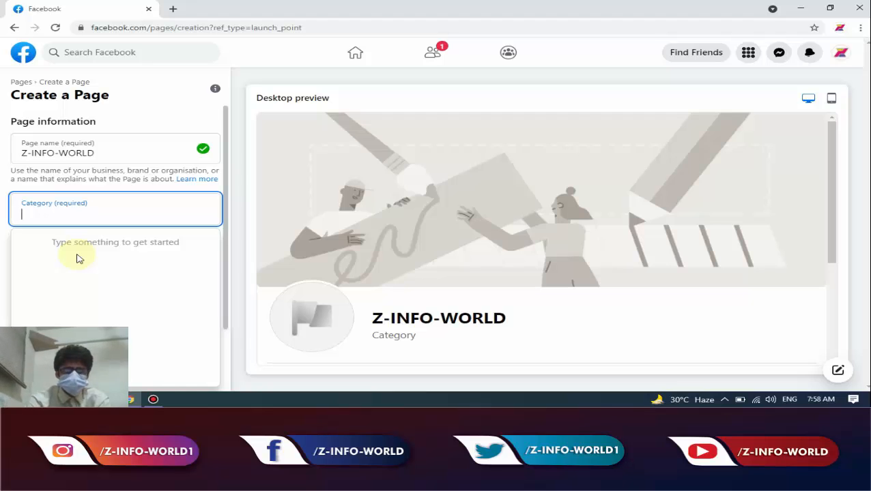
Search the page categories for "video" and set the page's category to Music video
text(video)
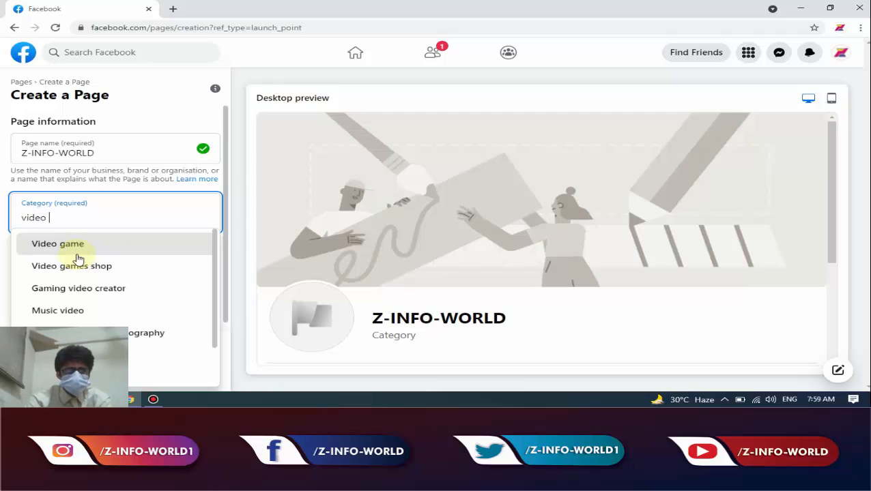
text( cre)
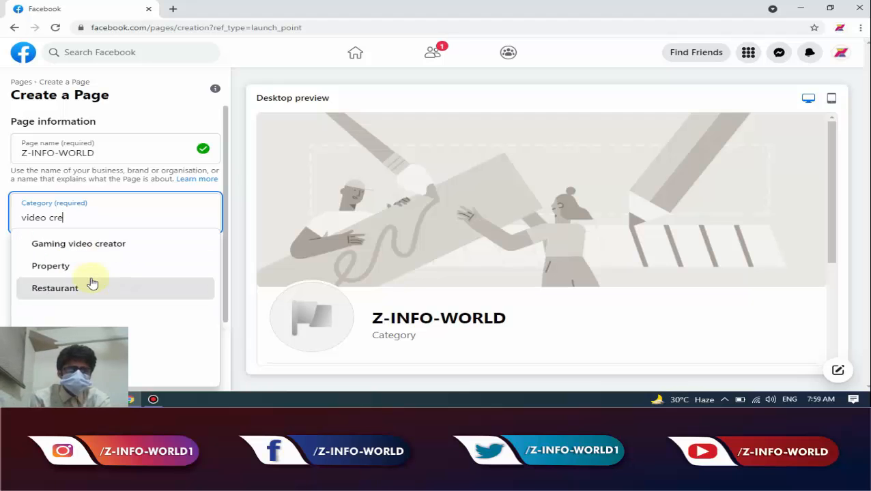
key(BackSpace)
key(BackSpace)
key(BackSpace)
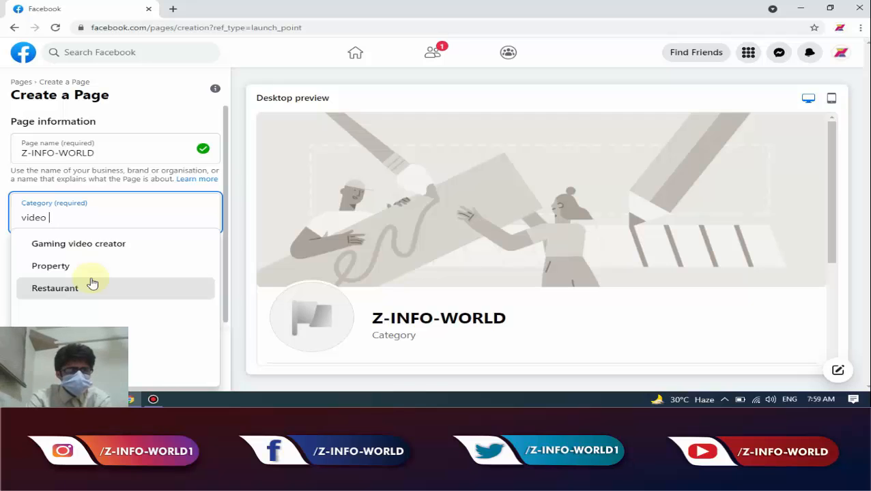
key(BackSpace)
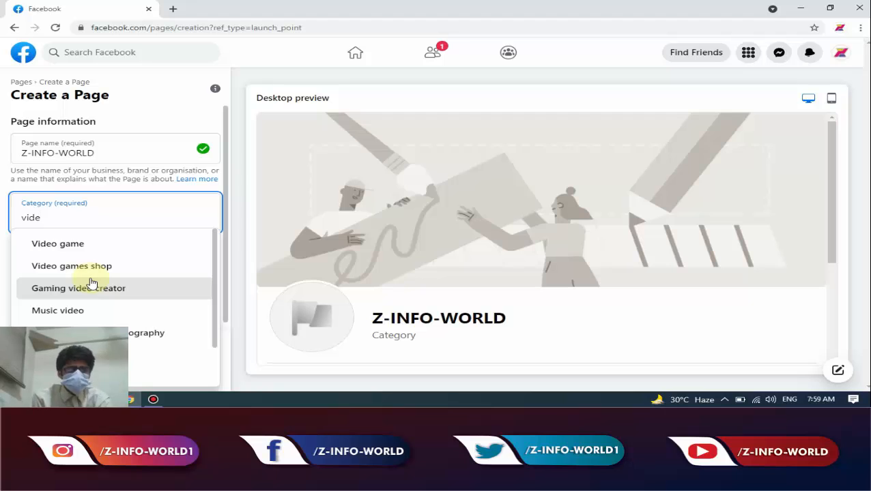
click(89, 315)
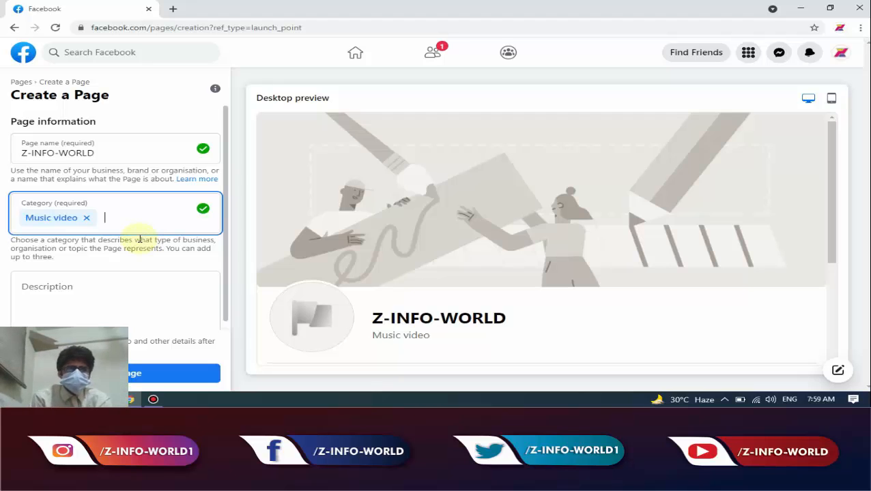
Enter "In this page you watching videos" as the page description and try to create the page
scroll(161, 275, down, 1)
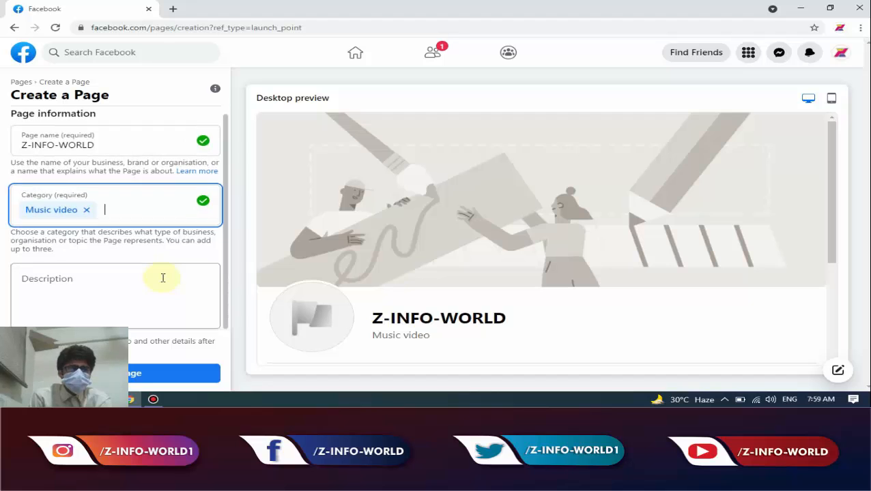
click(102, 298)
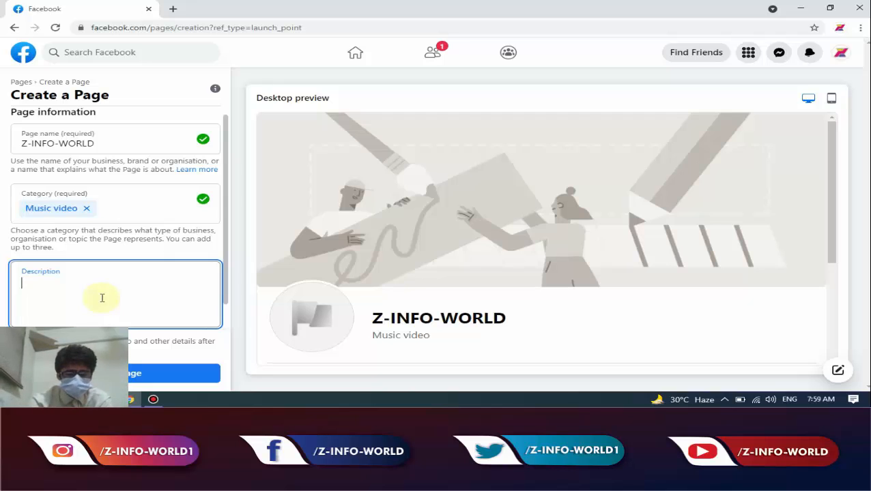
text(In )
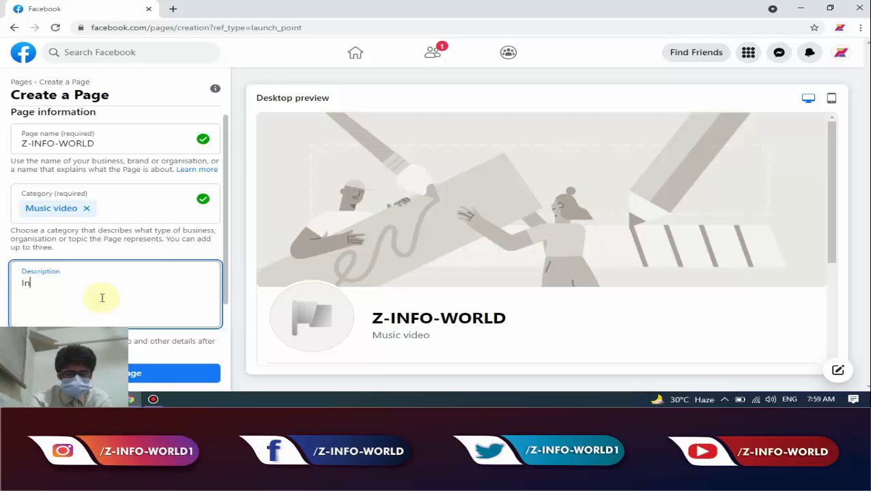
text(this )
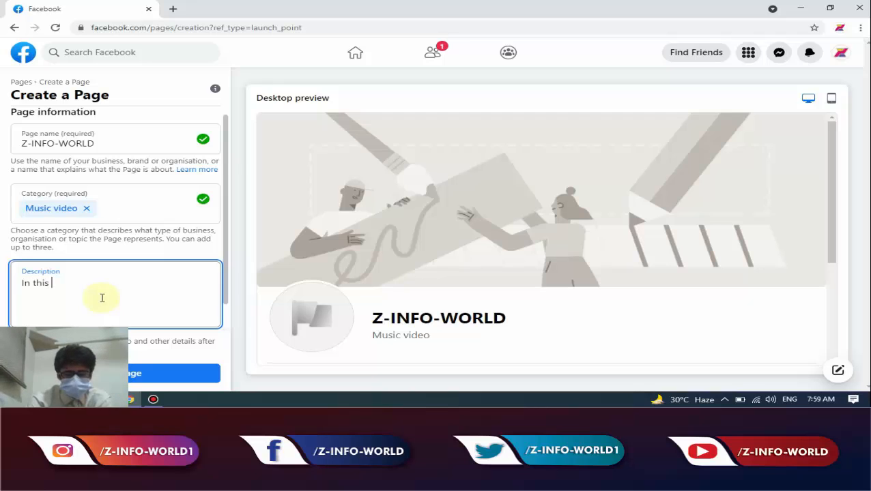
text(page)
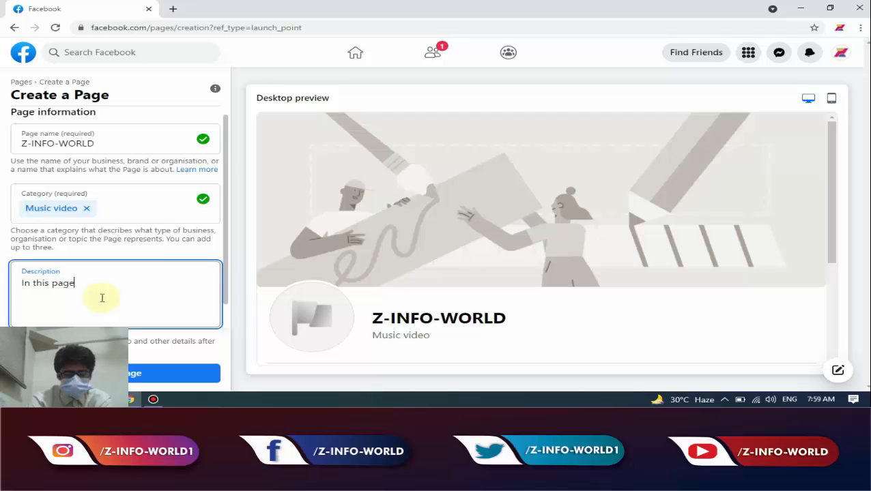
text( yp)
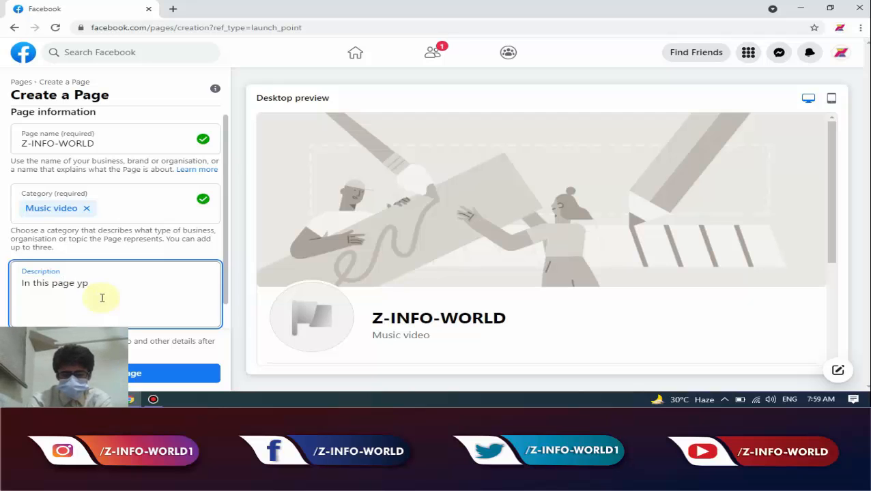
key(BackSpace)
key(BackSpace)
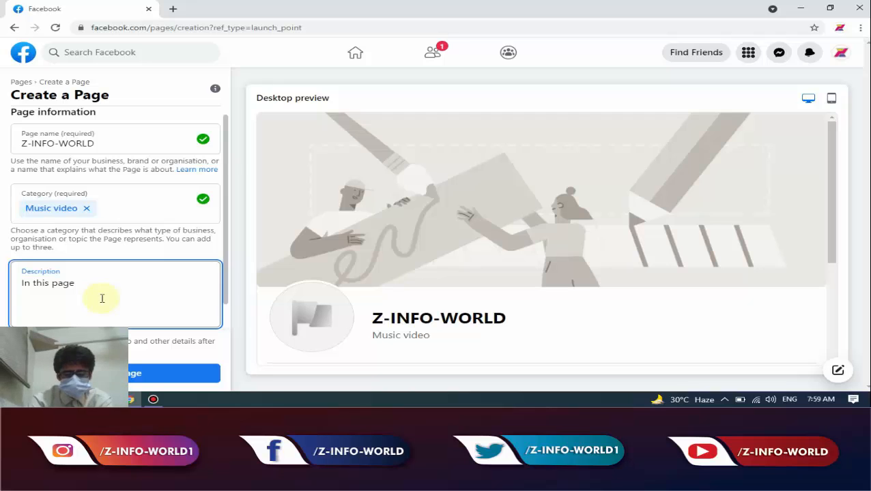
text(you wa)
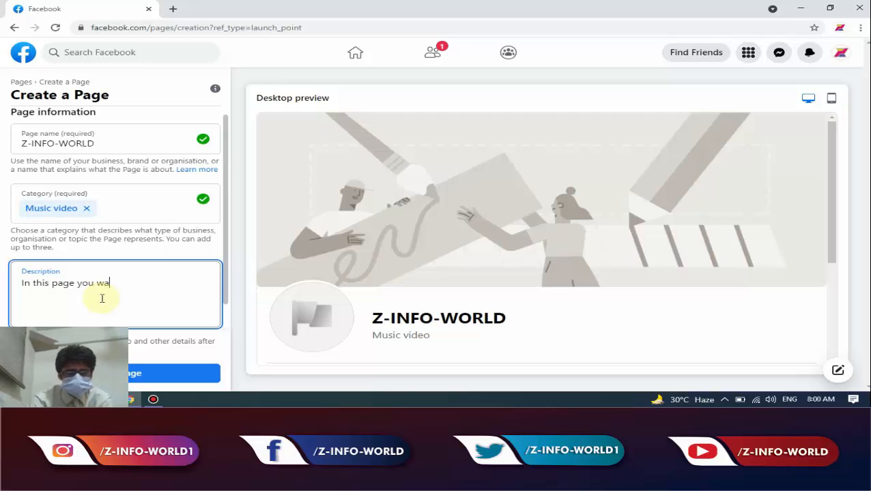
text(tchin)
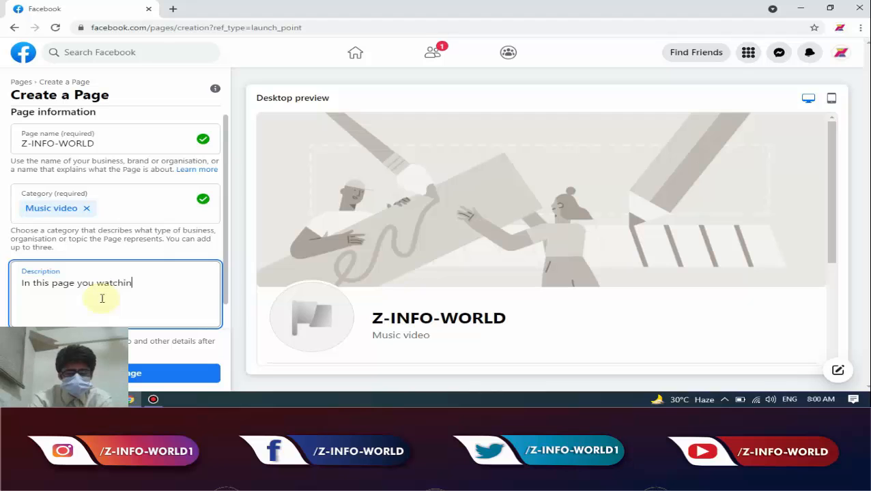
text(g v)
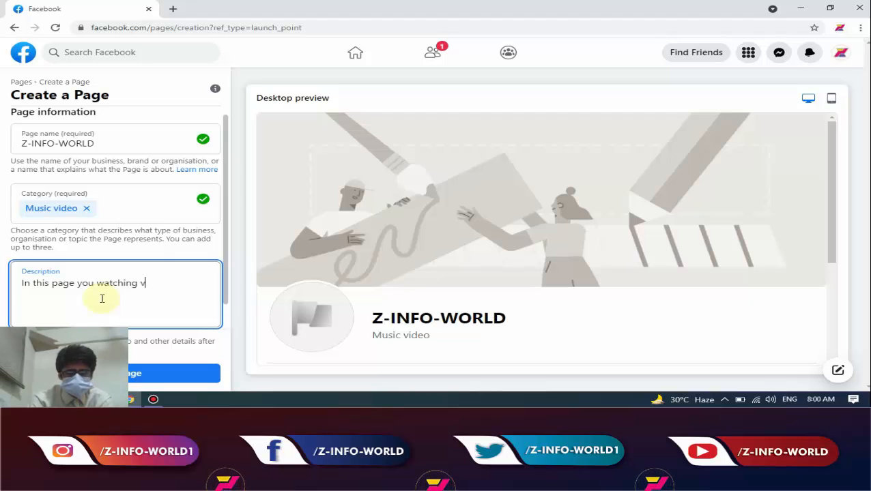
text(ideos)
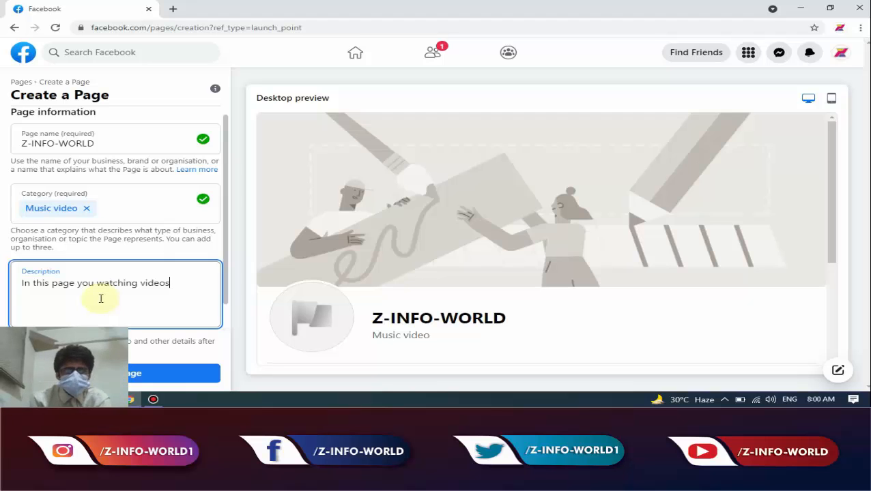
scroll(101, 298, down, 1)
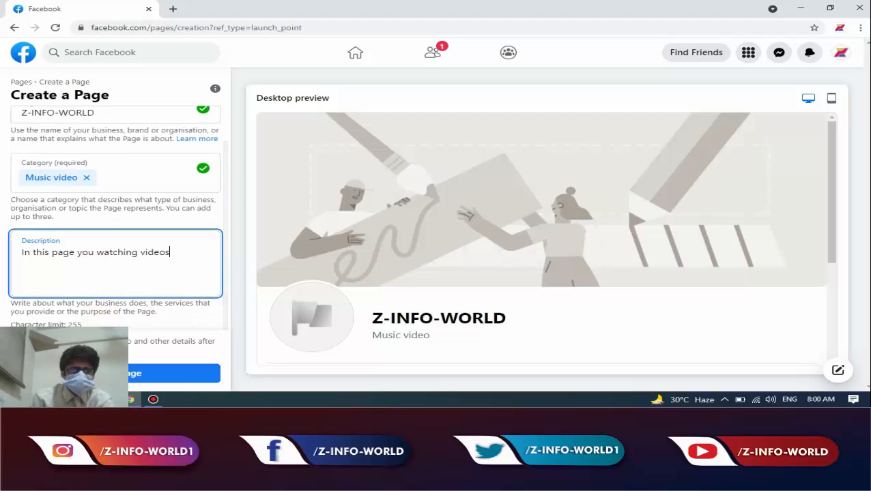
click(113, 373)
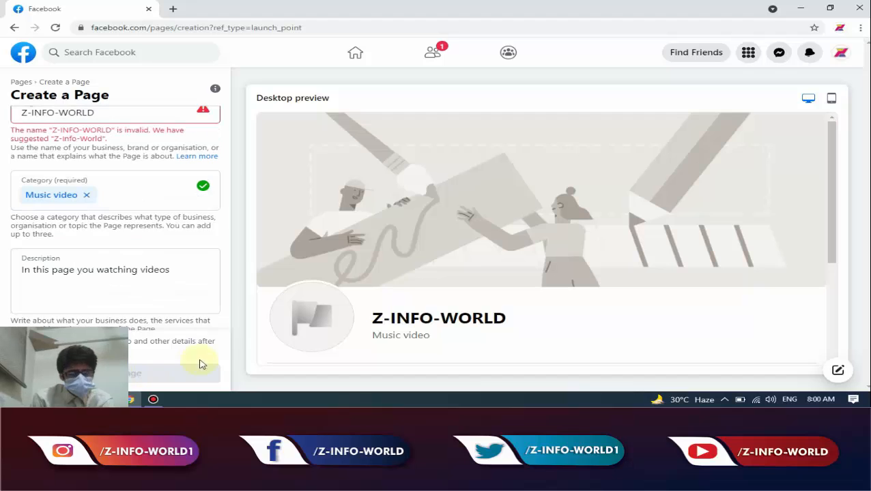
Replace the page name with z-info-world and create the page
scroll(121, 280, up, 1)
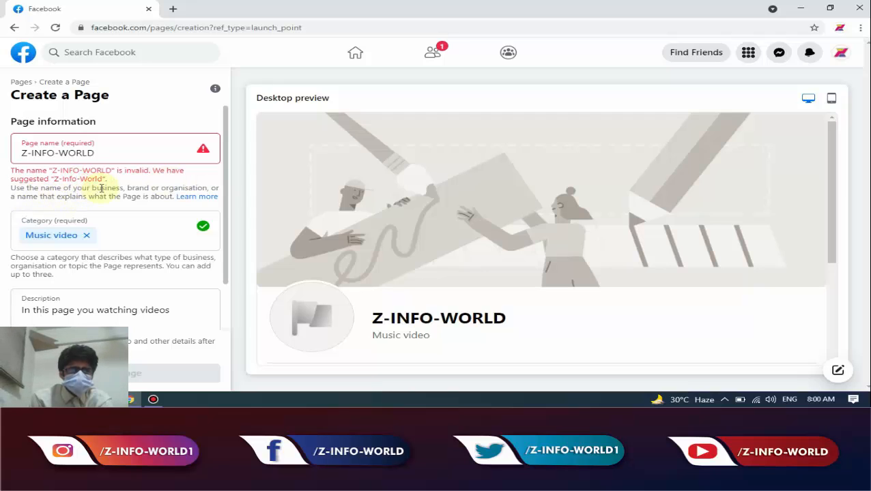
click(95, 153)
key(BackSpace)
key(BackSpace)
key(BackSpace)
key(BackSpace)
key(BackSpace)
key(BackSpace)
key(BackSpace)
key(BackSpace)
key(BackSpace)
key(BackSpace)
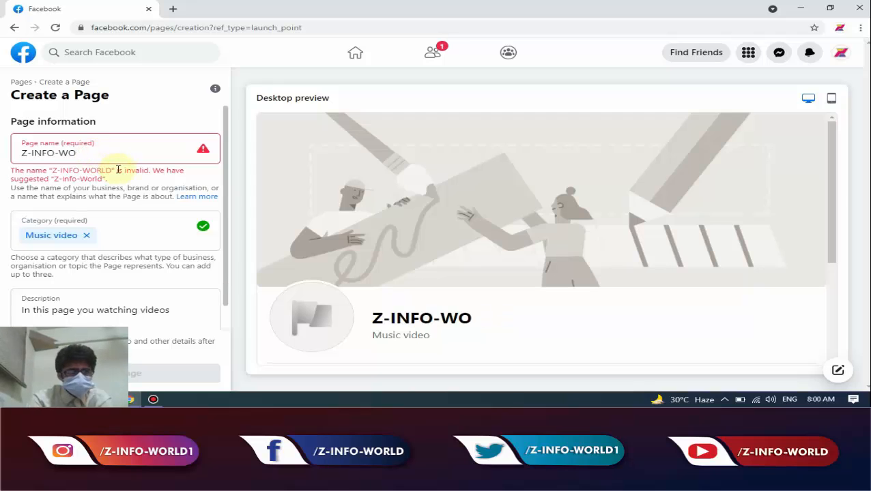
key(BackSpace)
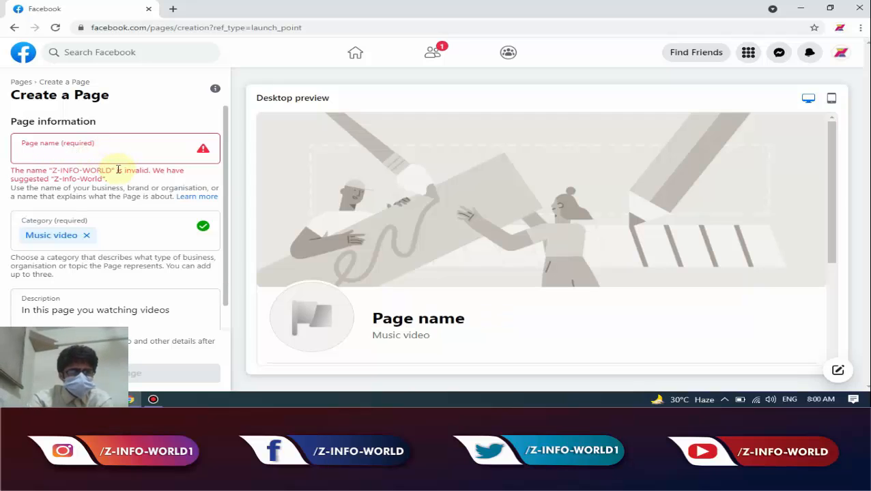
text(z)
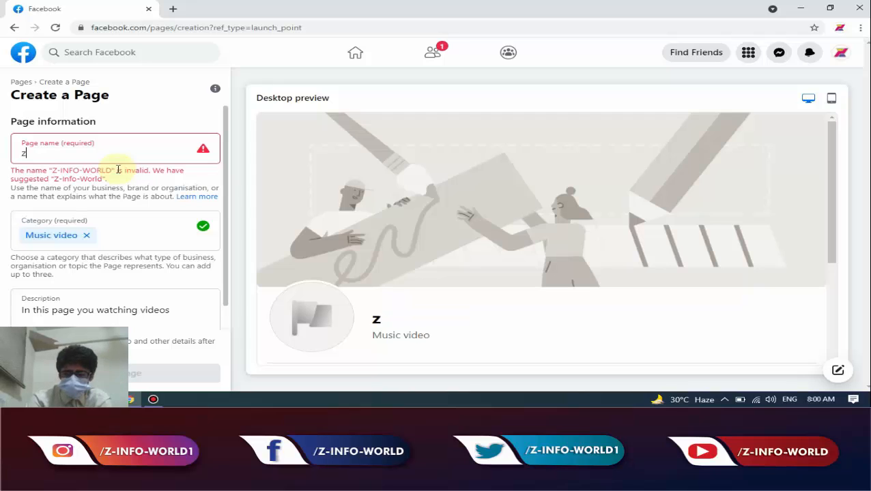
text(-info)
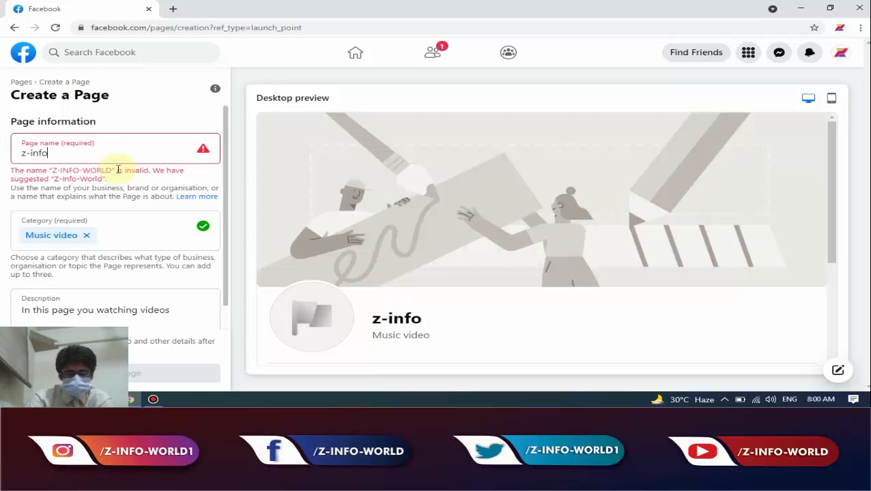
text(-worl)
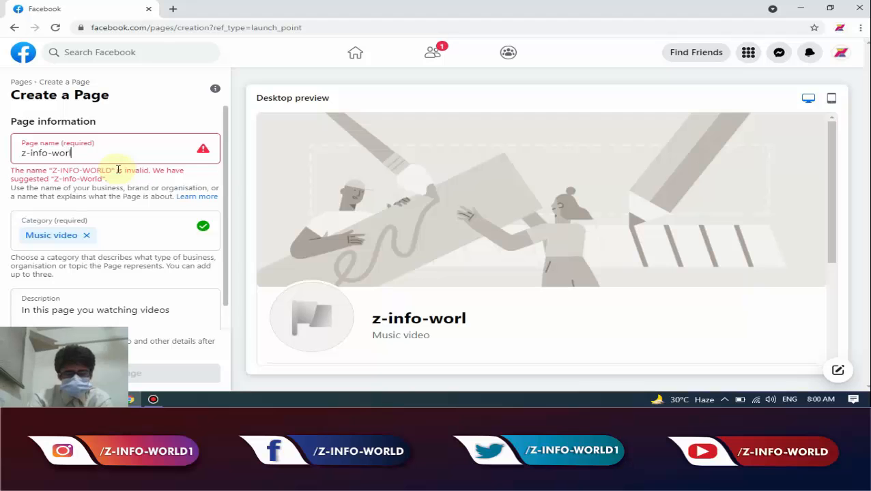
text(d)
scroll(118, 218, down, 1)
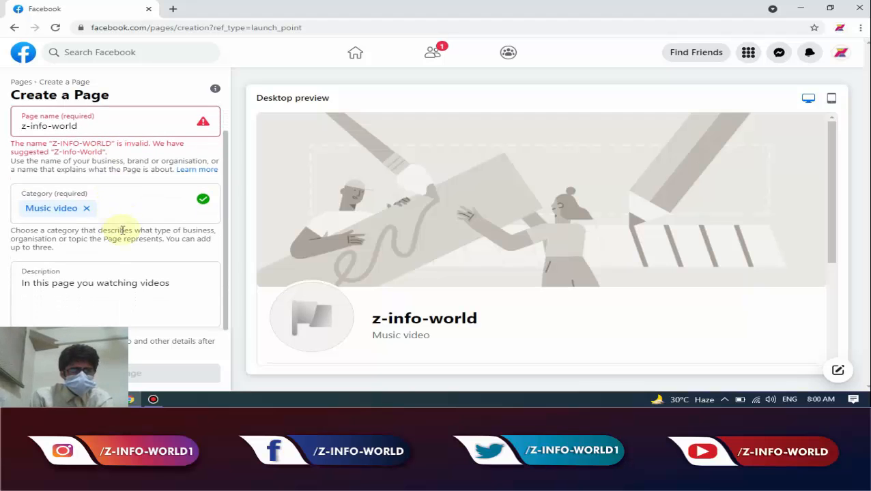
click(128, 272)
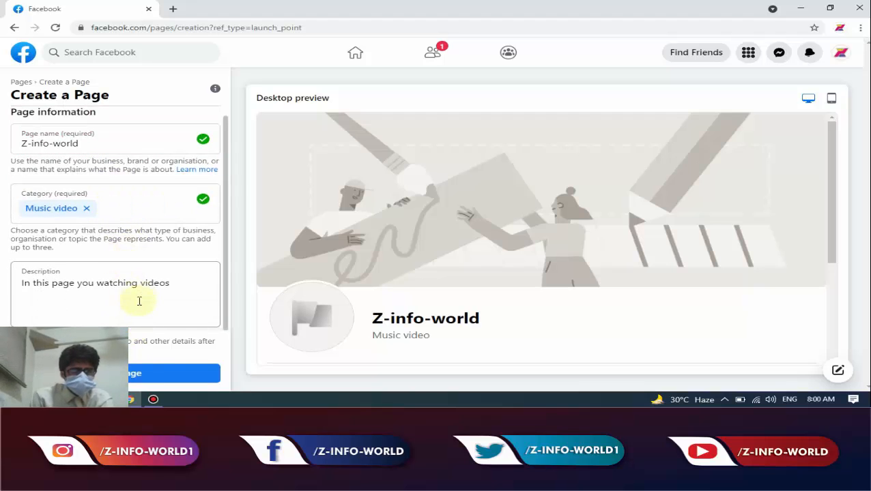
click(155, 373)
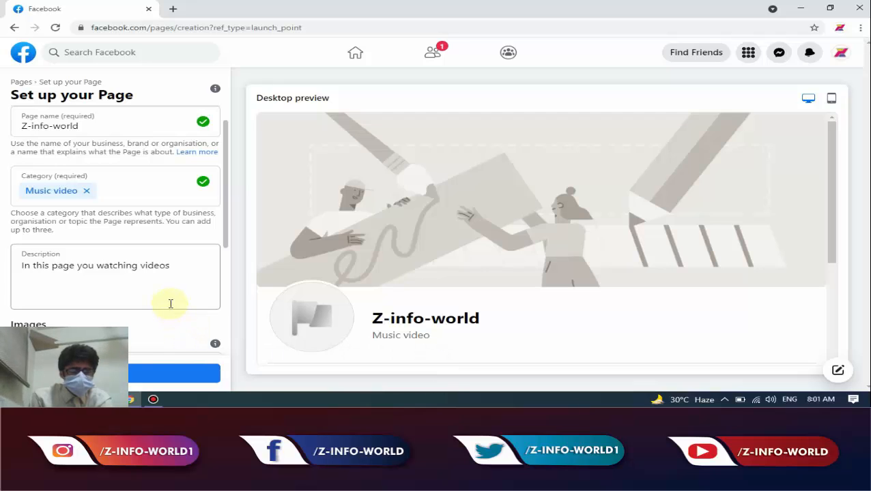
Look over the optional page setup fields and the desktop preview of the new page
scroll(172, 308, down, 3)
scroll(172, 308, up, 2)
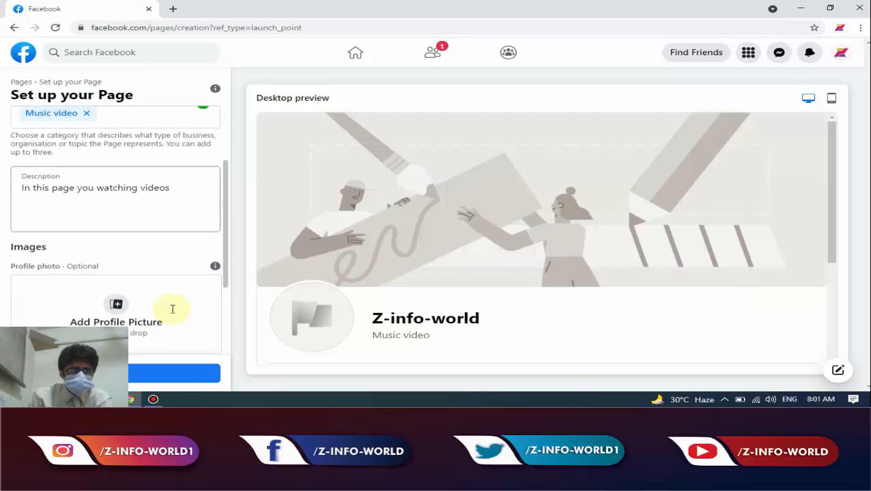
scroll(172, 312, down, 2)
scroll(172, 313, up, 2)
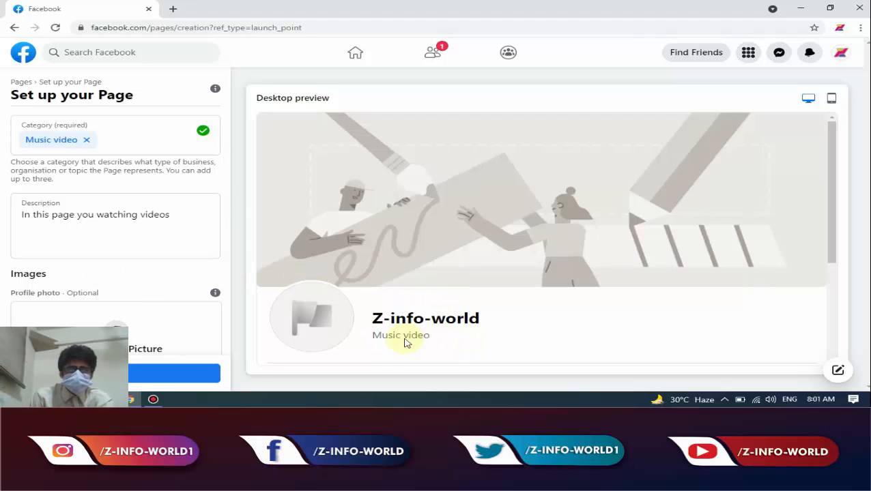
scroll(383, 341, down, 1)
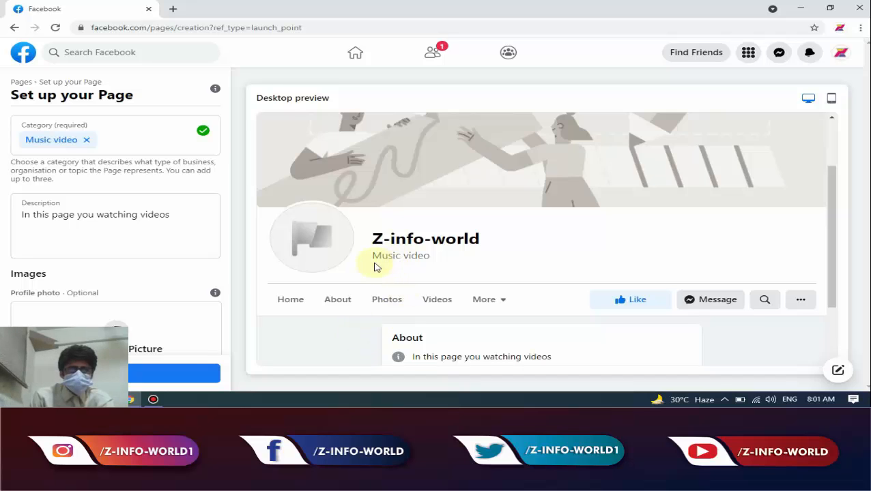
scroll(430, 269, down, 1)
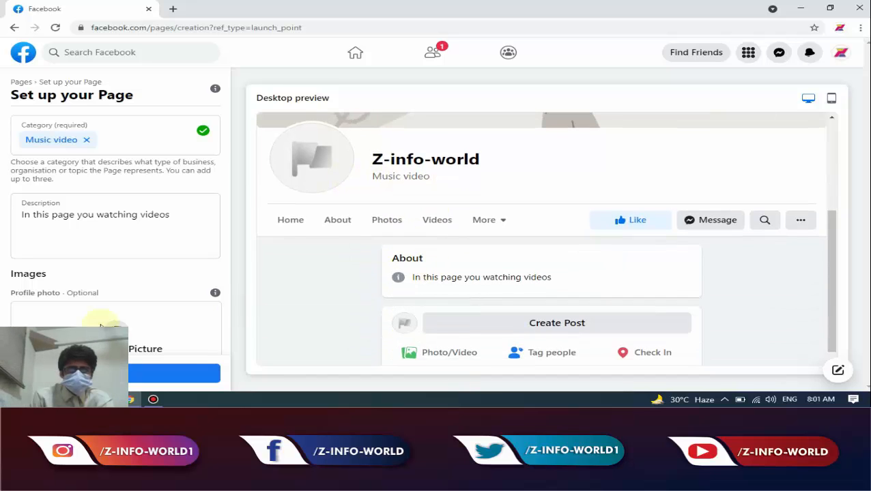
Start adding a profile picture and browse to the channel tmbnail folder on Local Disk (F:)
scroll(140, 291, down, 1)
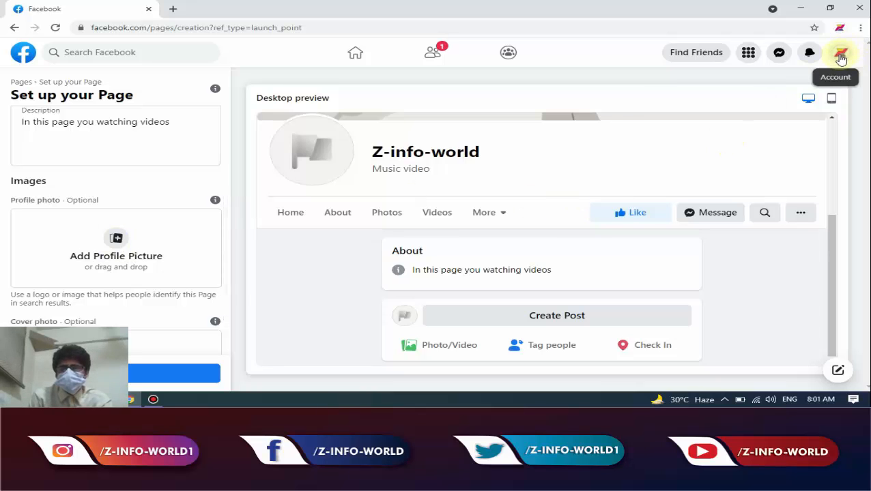
click(116, 238)
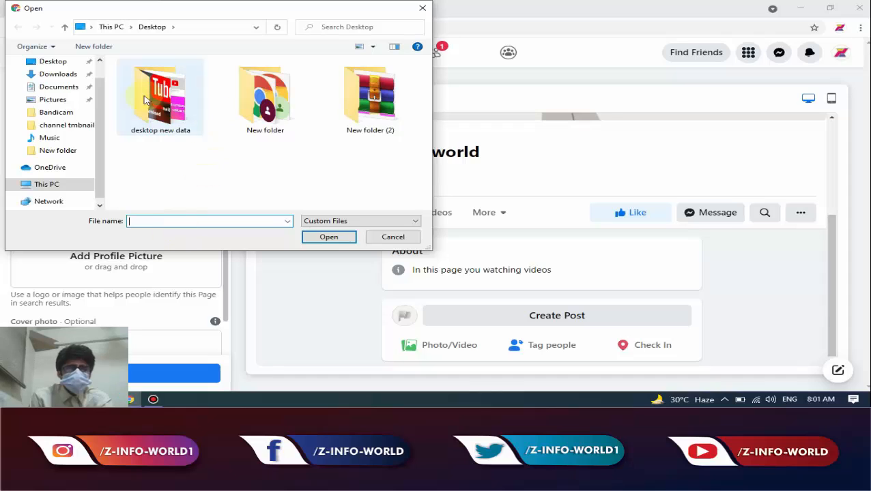
mouse_move(101, 101)
mouse_down()
mouse_move(103, 127)
mouse_move(98, 84)
mouse_up()
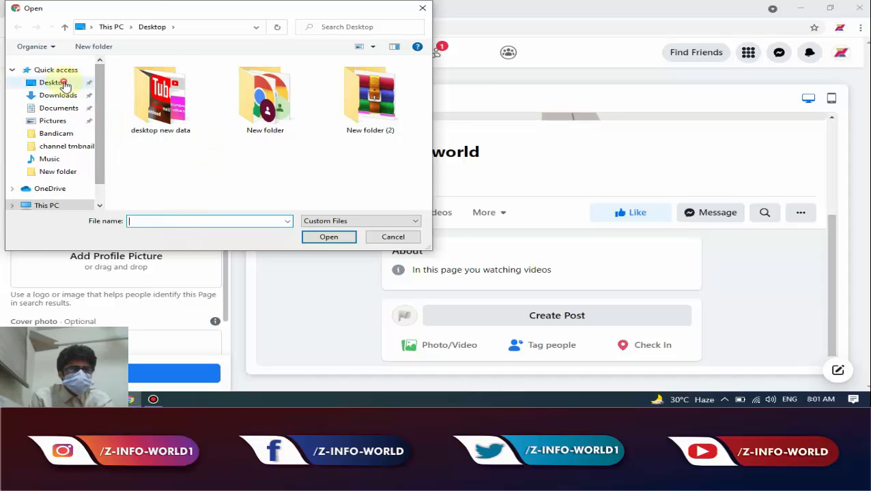
scroll(99, 109, down, 2)
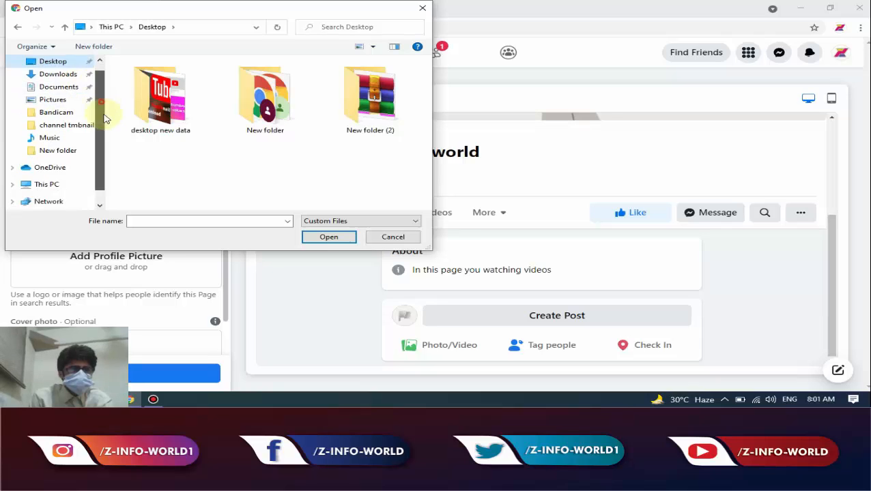
click(53, 172)
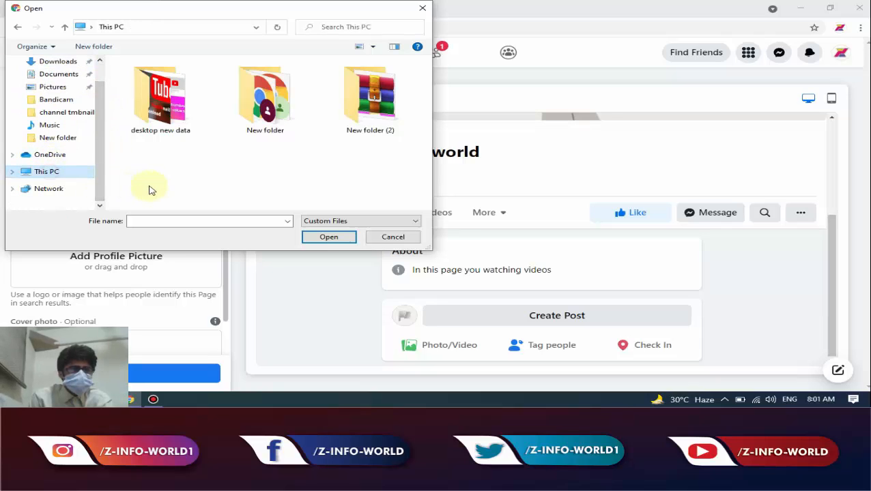
scroll(220, 140, down, 5)
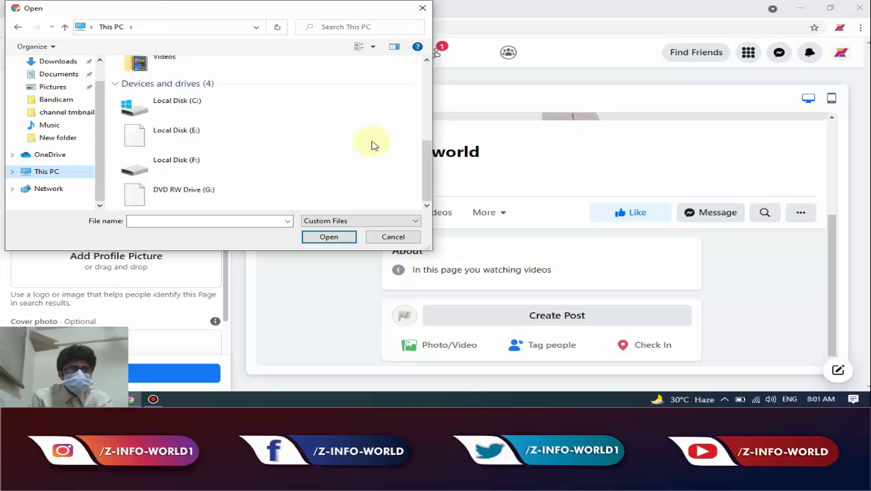
click(220, 132)
double_click(220, 132)
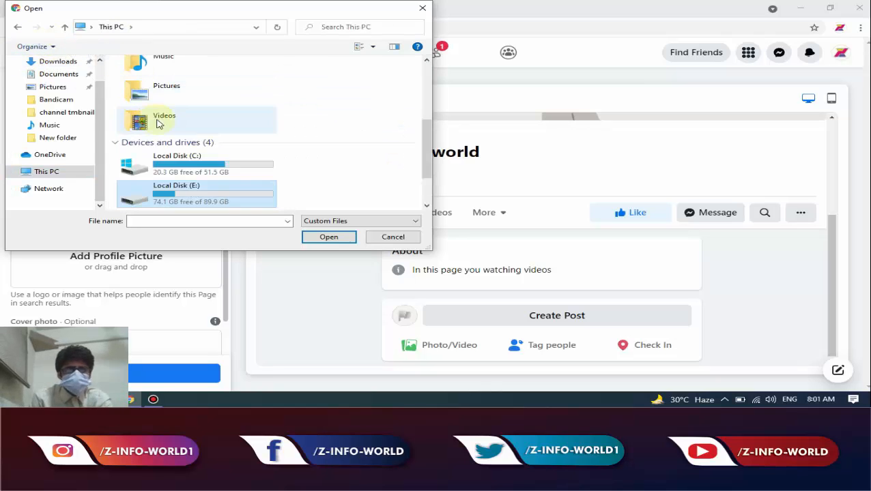
scroll(274, 181, down, 2)
double_click(214, 176)
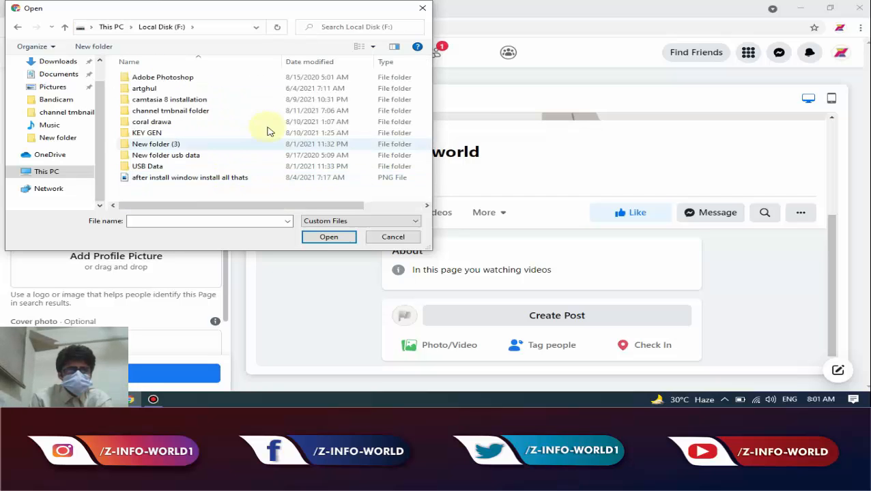
double_click(184, 114)
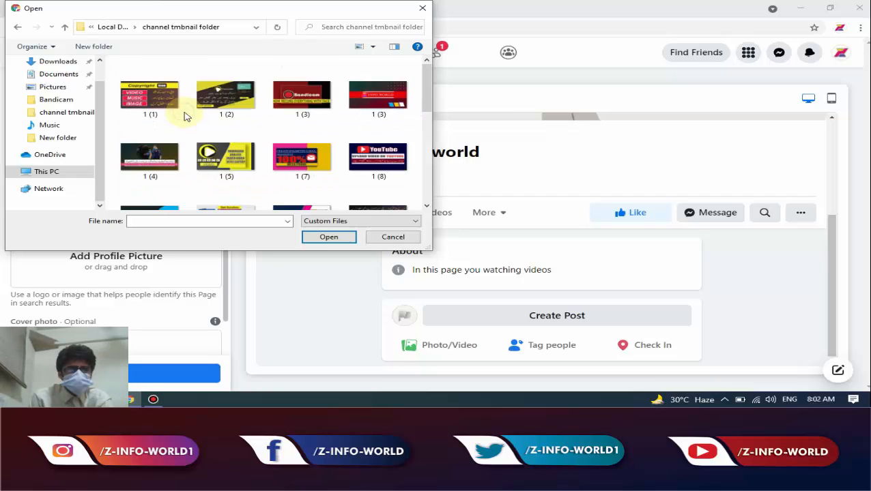
Upload the my logo image from the channel tmbnail folder as the page's profile picture
scroll(252, 136, down, 2)
scroll(260, 150, down, 3)
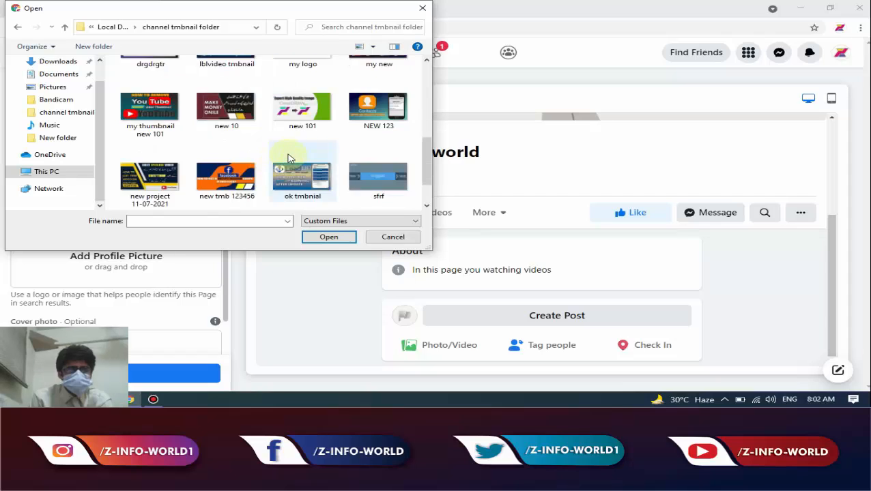
scroll(290, 153, up, 2)
click(298, 116)
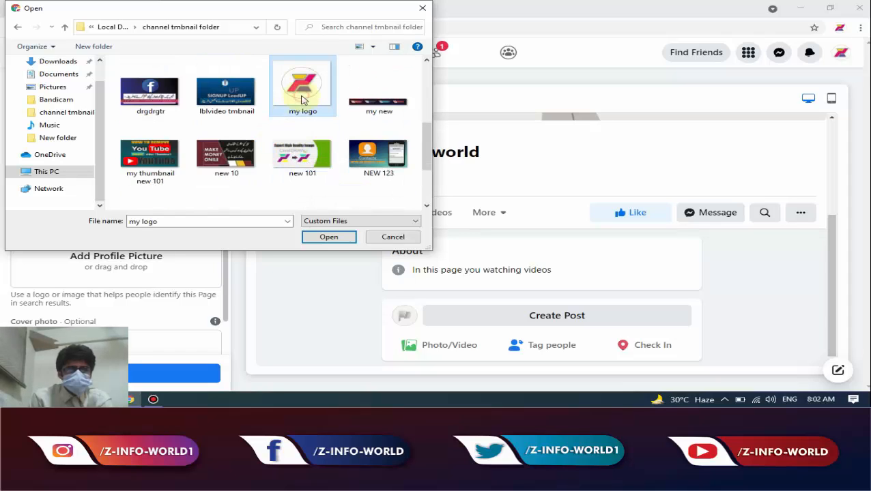
click(328, 238)
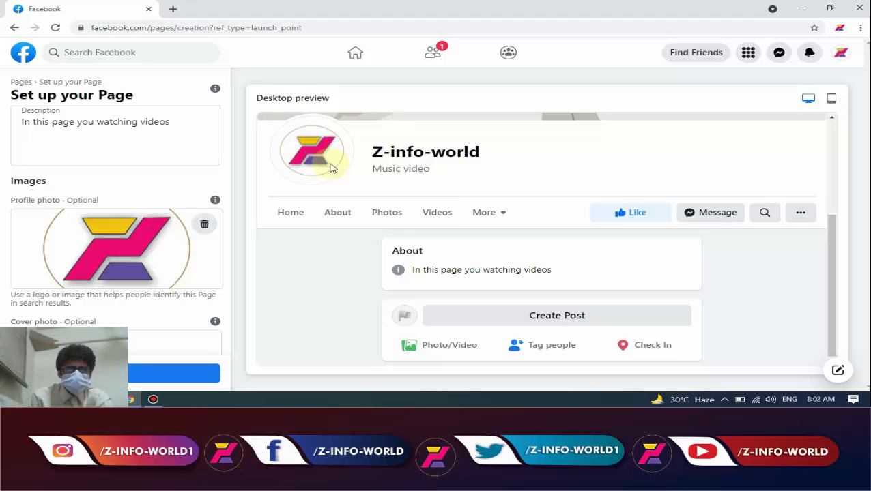
Add the red Z Info World banner image named 1 (3) as the page's cover photo
scroll(191, 308, down, 2)
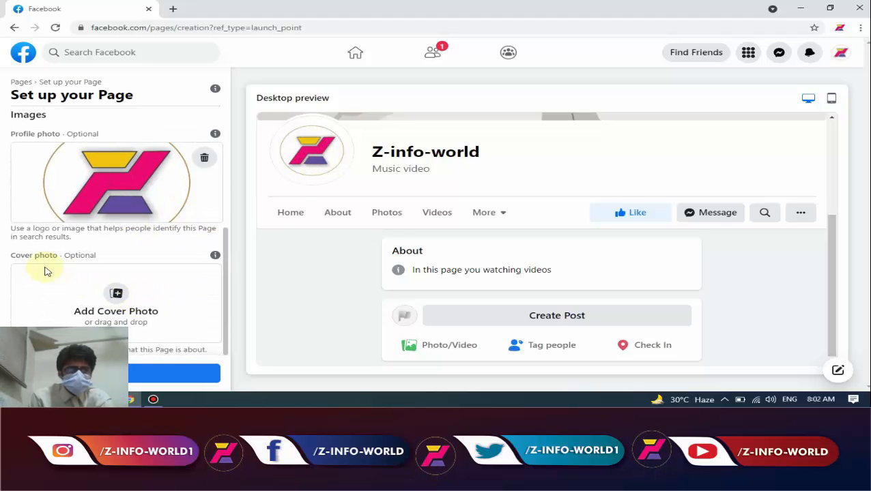
scroll(505, 170, up, 3)
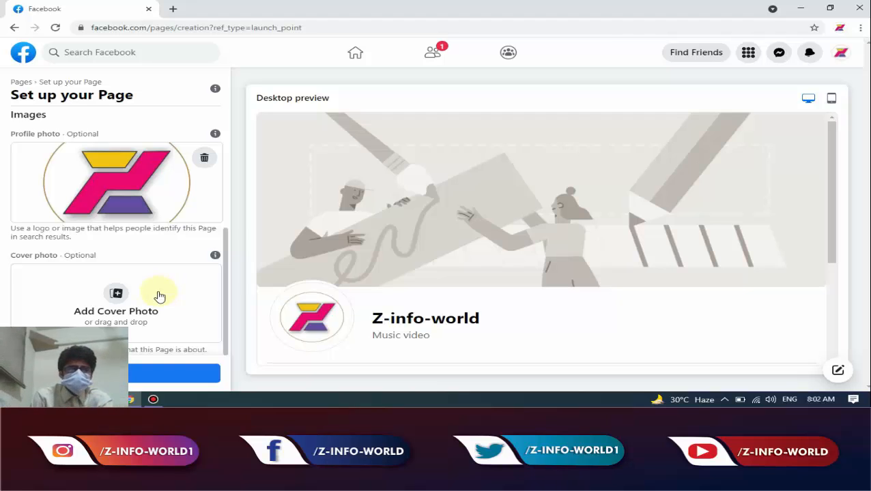
click(116, 300)
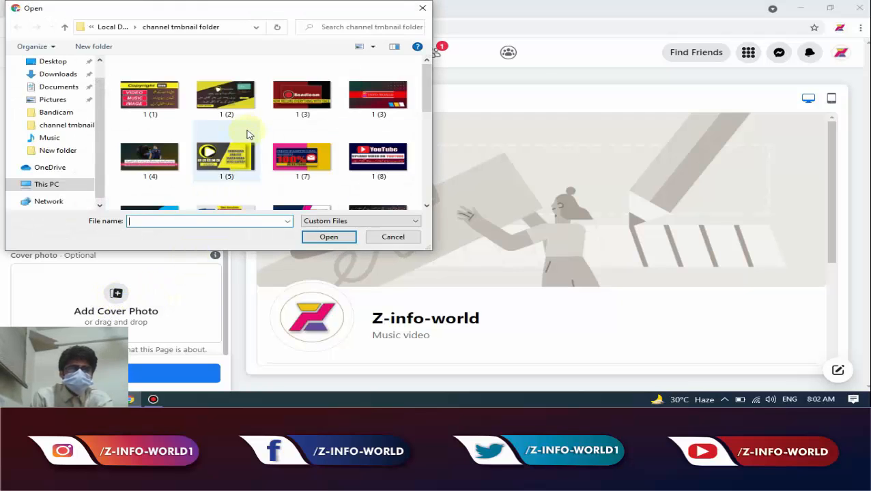
click(377, 94)
click(328, 238)
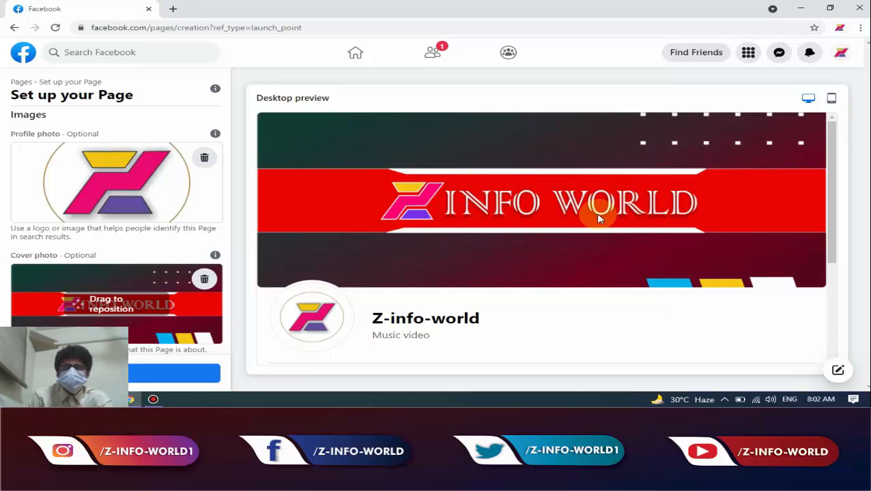
Save the page setup and leave the WhatsApp connection offer without linking a number
scroll(468, 230, down, 3)
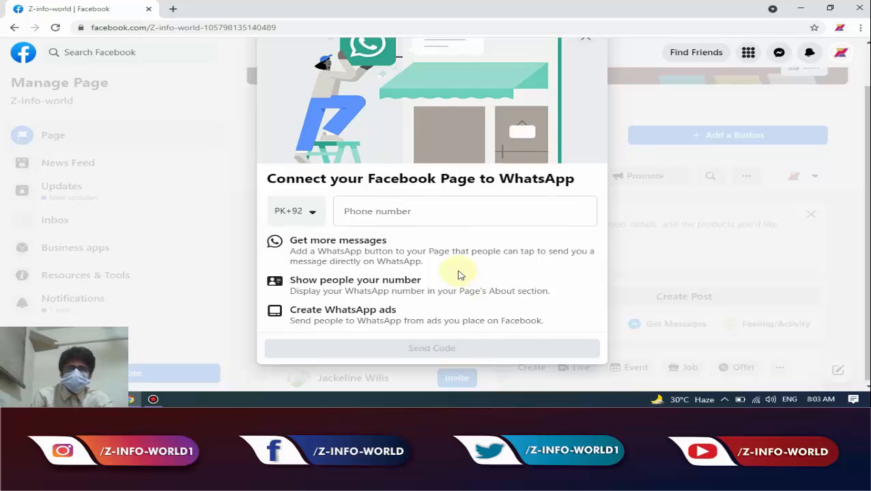
scroll(460, 278, up, 2)
click(587, 86)
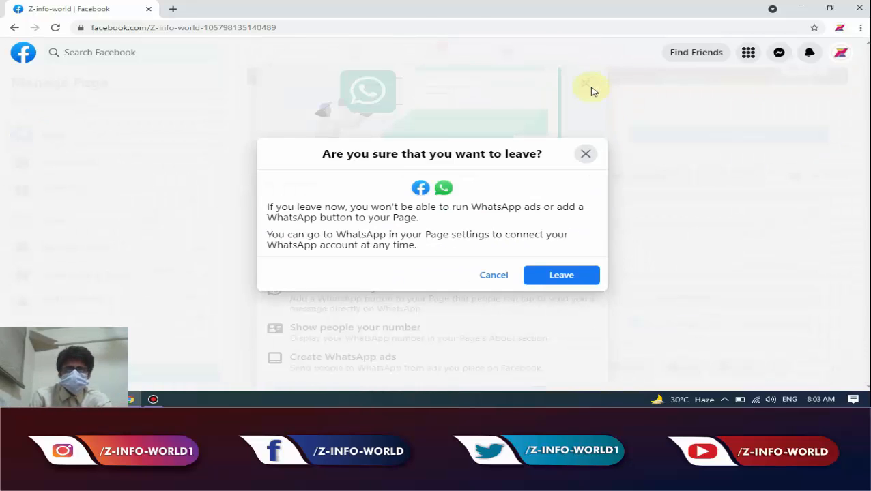
click(561, 275)
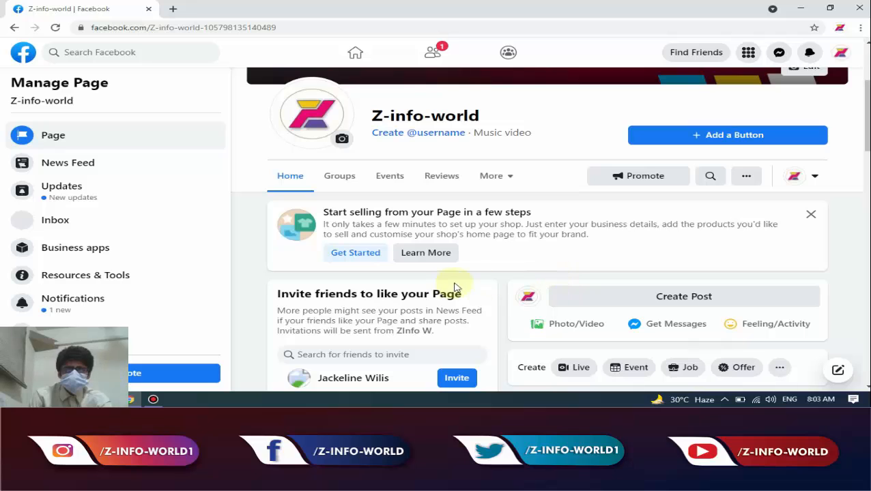
Add a Follow action button to the new page
scroll(487, 283, up, 3)
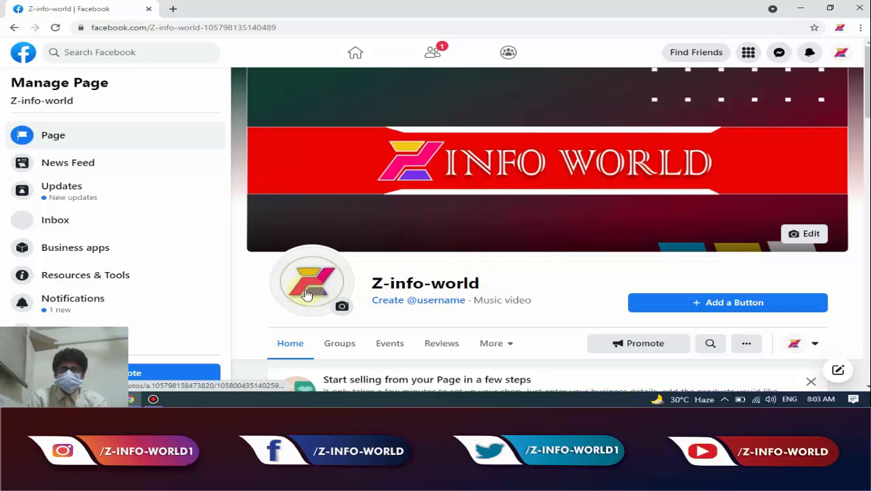
scroll(471, 200, down, 1)
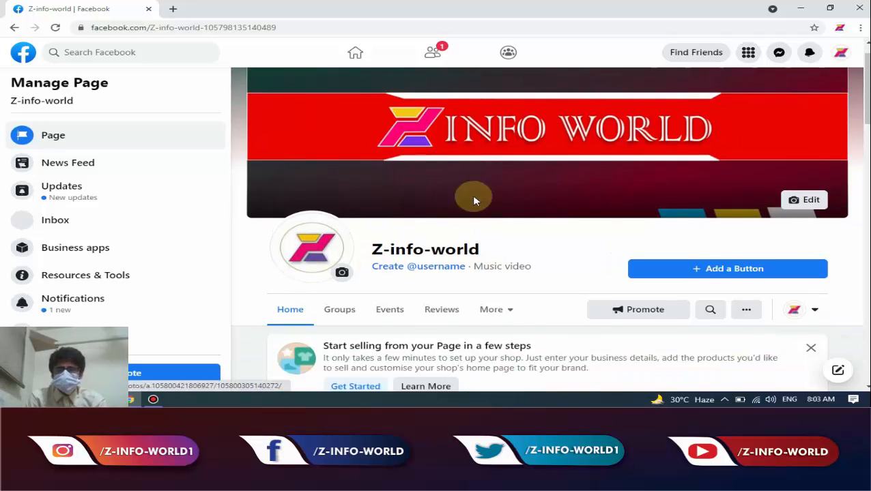
scroll(474, 198, down, 3)
scroll(471, 199, up, 2)
scroll(468, 201, down, 1)
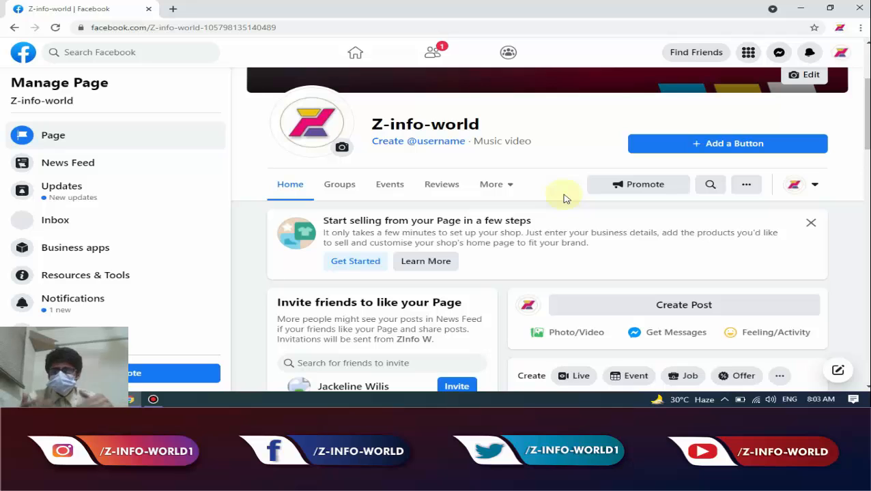
scroll(563, 198, up, 1)
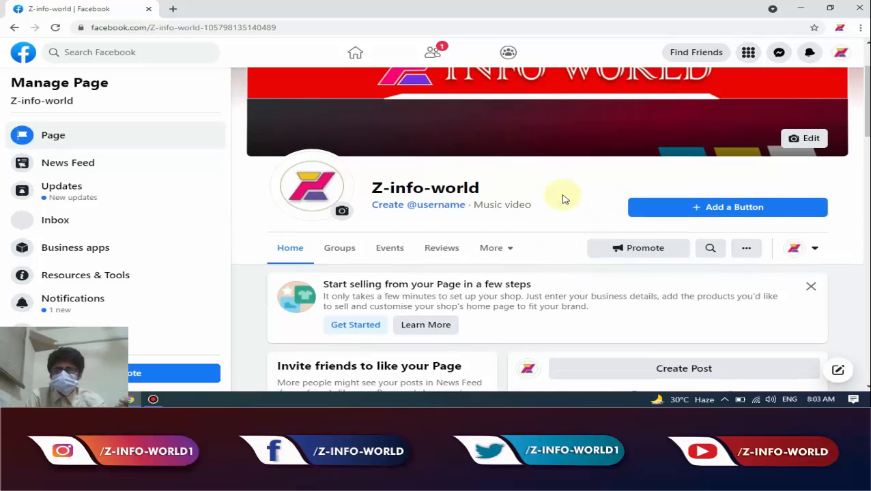
click(719, 217)
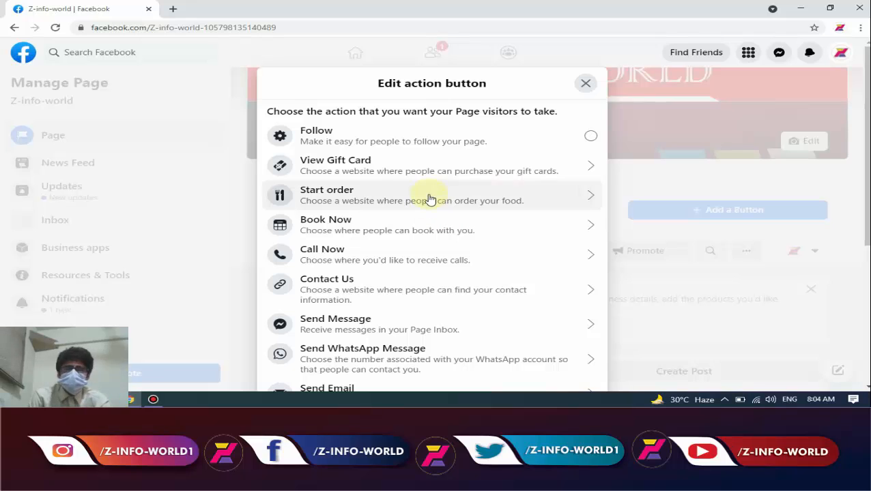
click(330, 139)
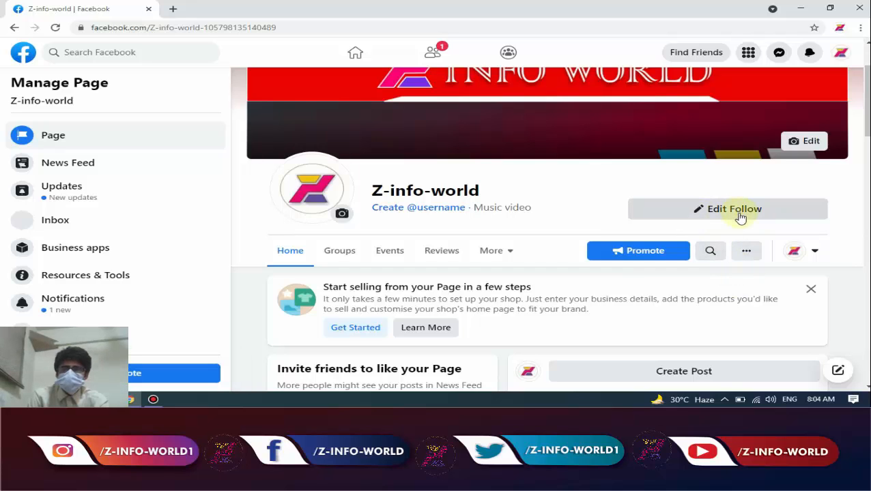
Open the website entry in the page's About section for editing
scroll(705, 317, down, 1)
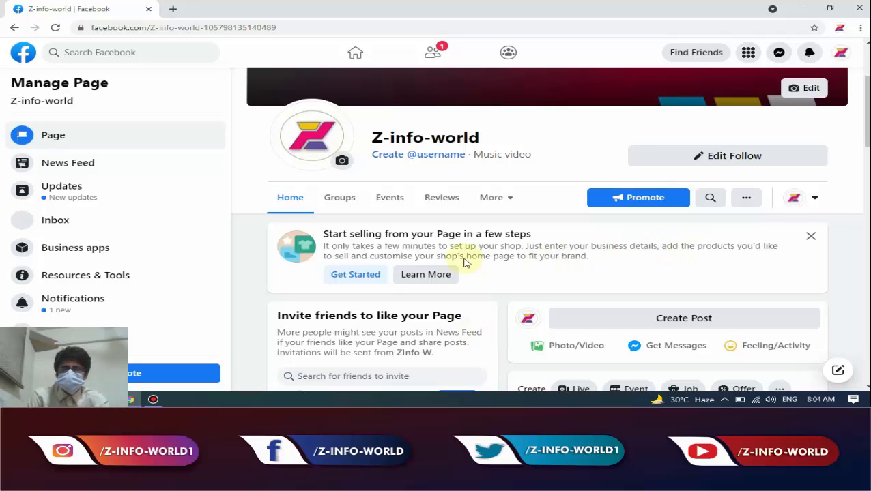
scroll(632, 268, down, 2)
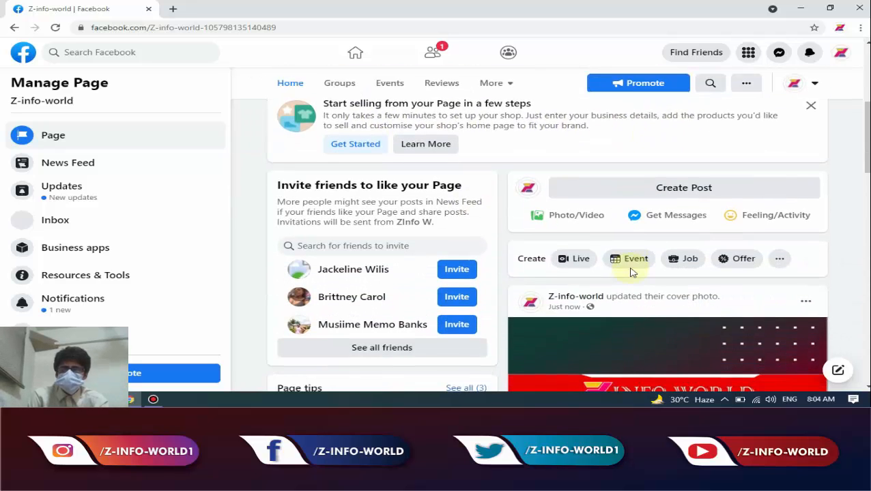
scroll(505, 281, down, 8)
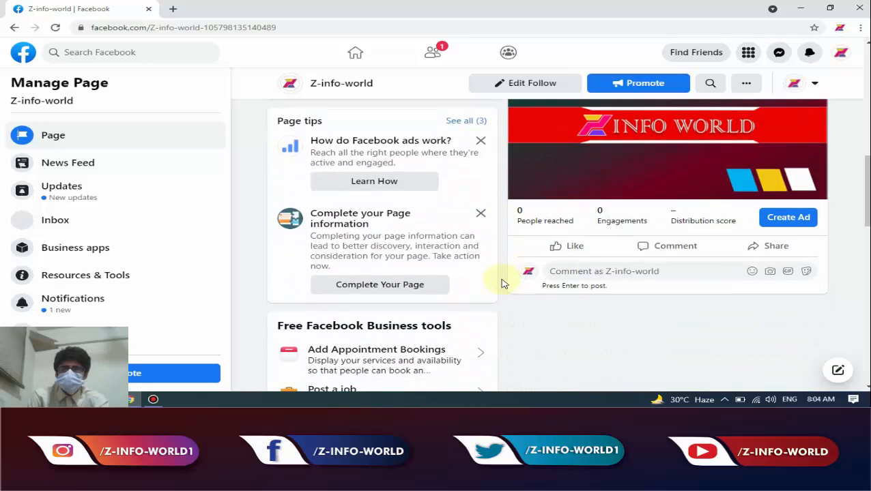
scroll(502, 282, down, 3)
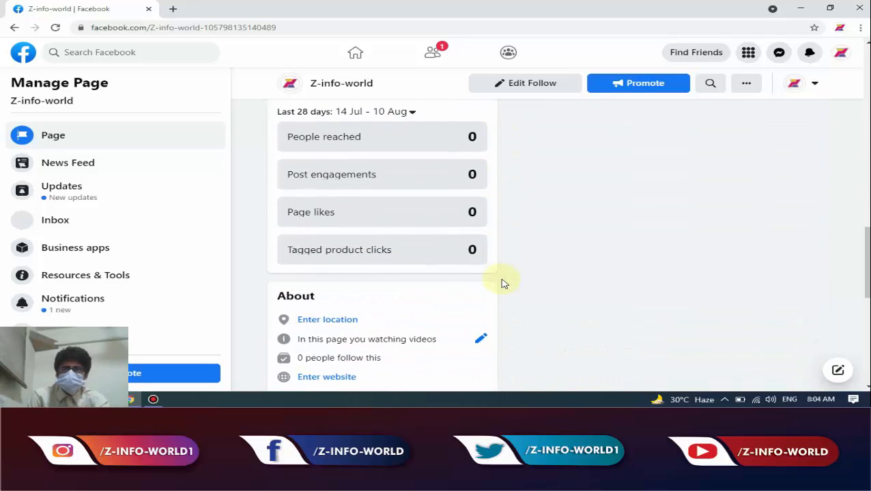
scroll(503, 282, down, 2)
scroll(503, 282, up, 1)
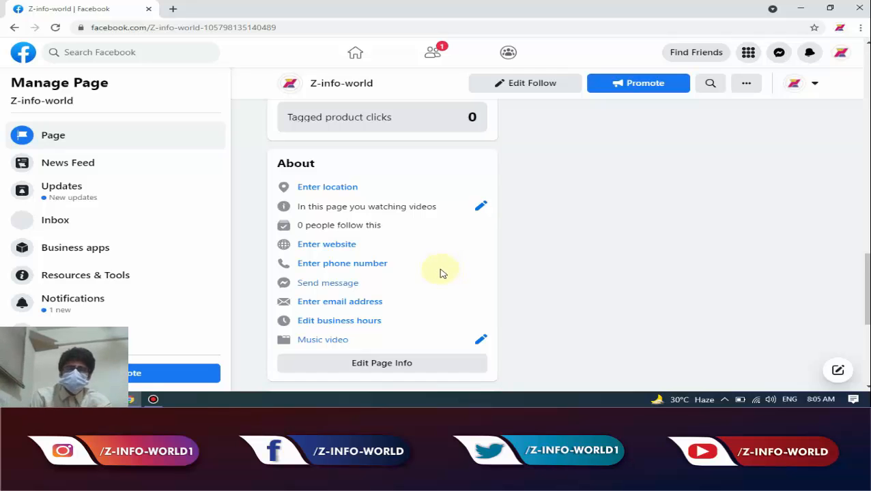
click(344, 246)
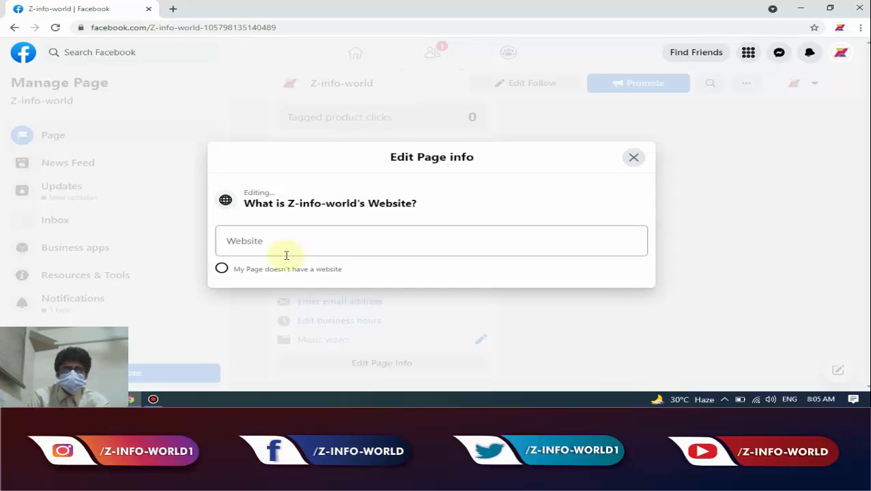
click(284, 250)
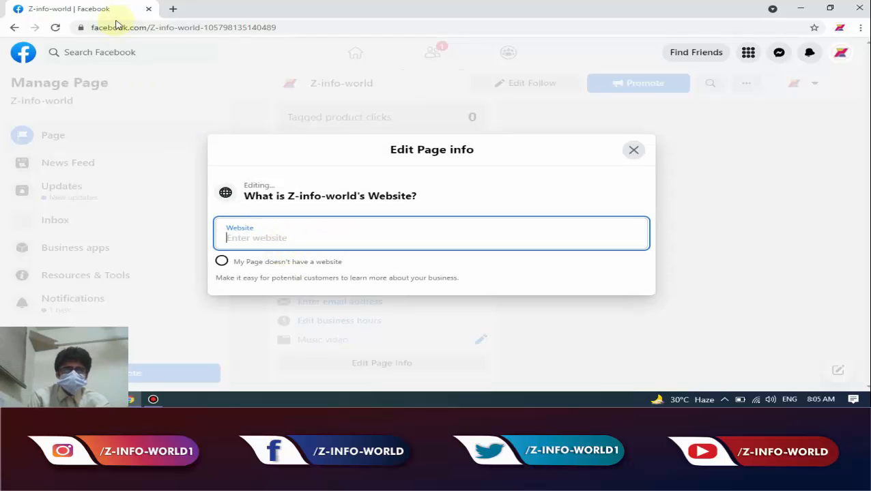
Open the Z-INFO-WORLD YouTube channel in a new browser tab and copy its web address
click(174, 9)
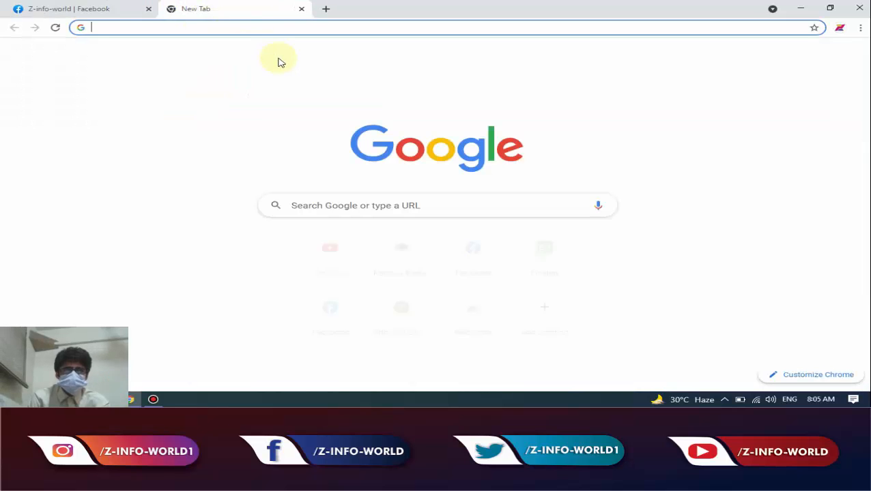
click(338, 258)
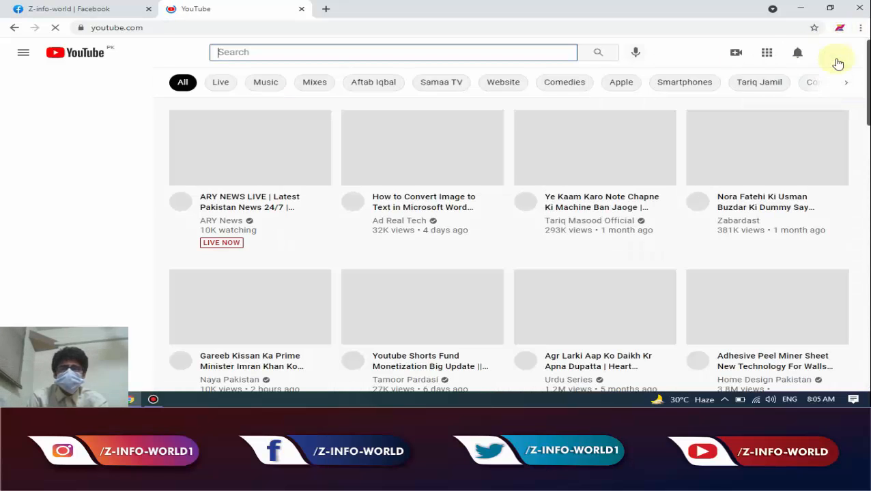
click(836, 56)
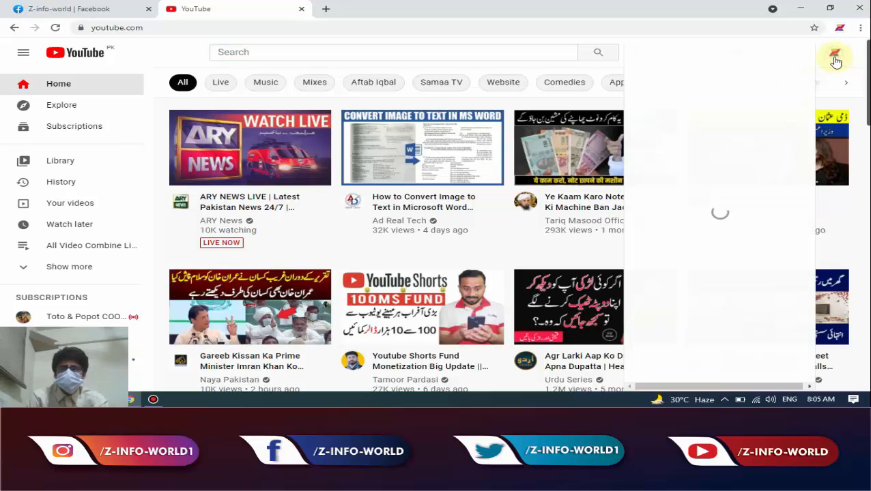
click(690, 96)
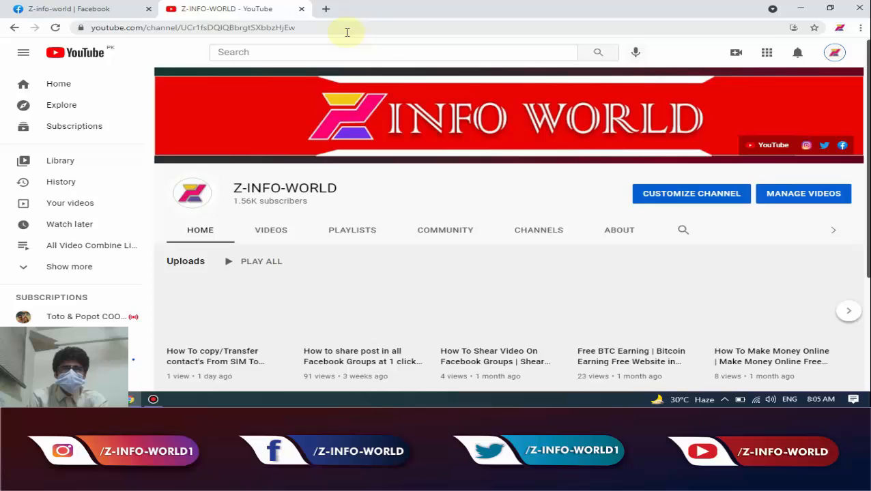
click(344, 31)
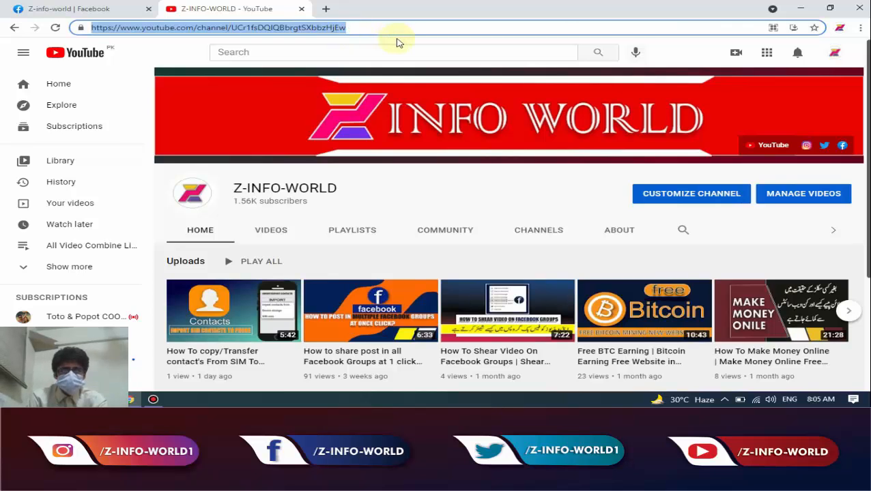
right_click(320, 28)
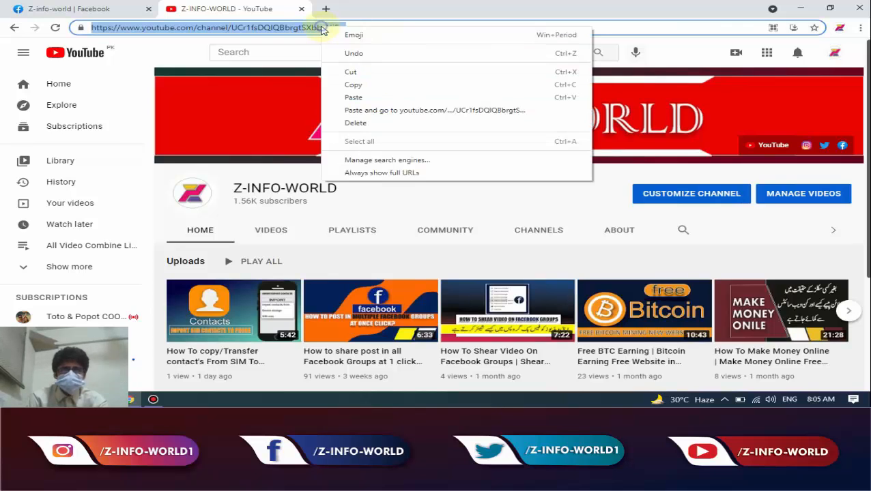
click(353, 84)
Return to the Facebook page, paste the copied YouTube channel address as its website and close the page info dialog
click(93, 8)
right_click(409, 238)
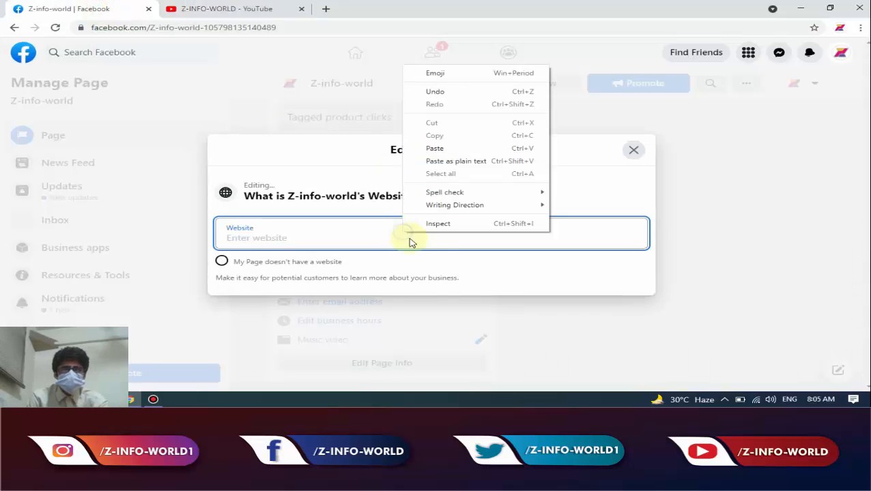
click(435, 148)
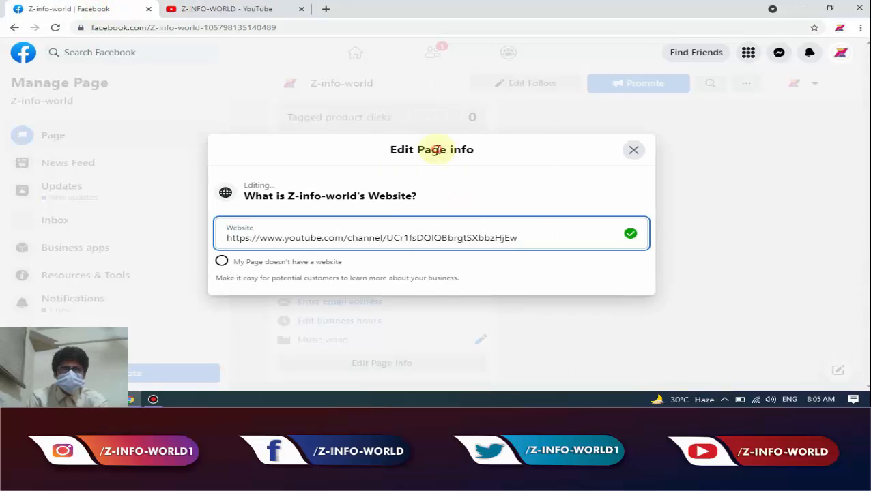
click(624, 154)
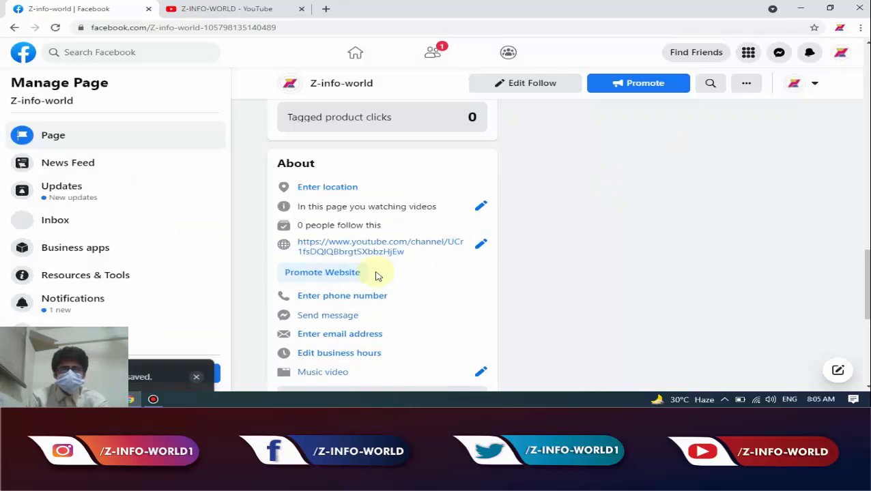
scroll(451, 286, down, 2)
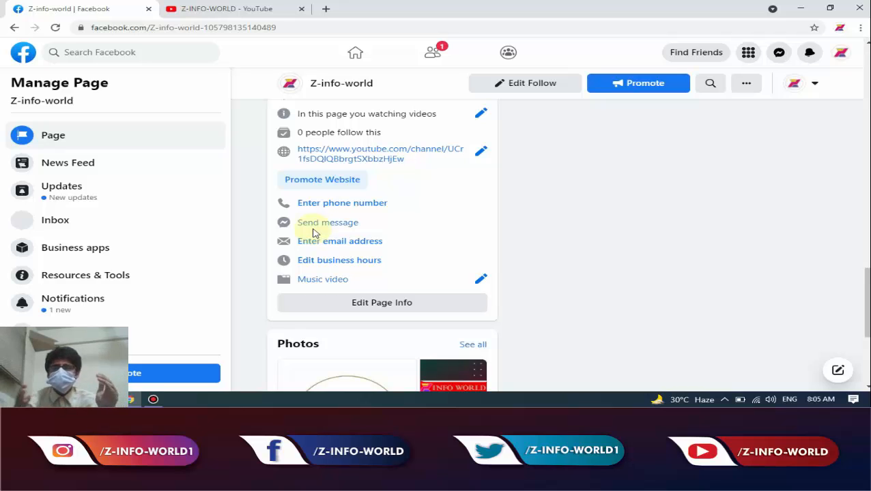
scroll(575, 291, up, 10)
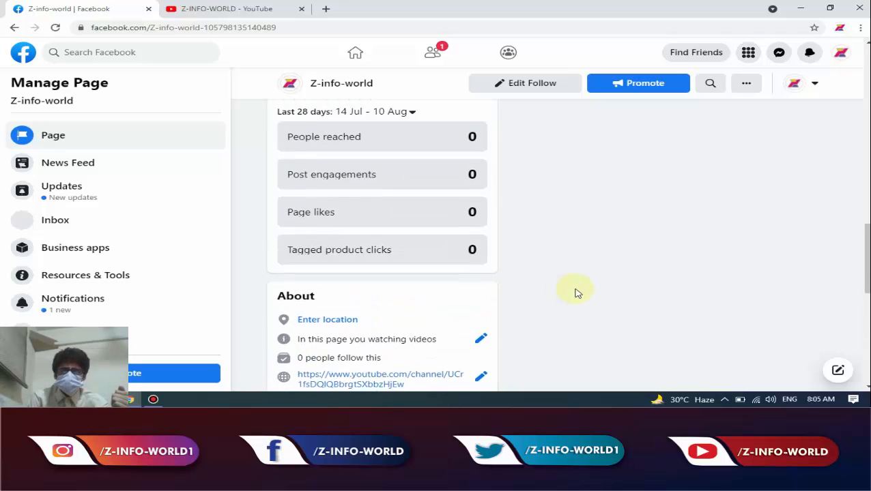